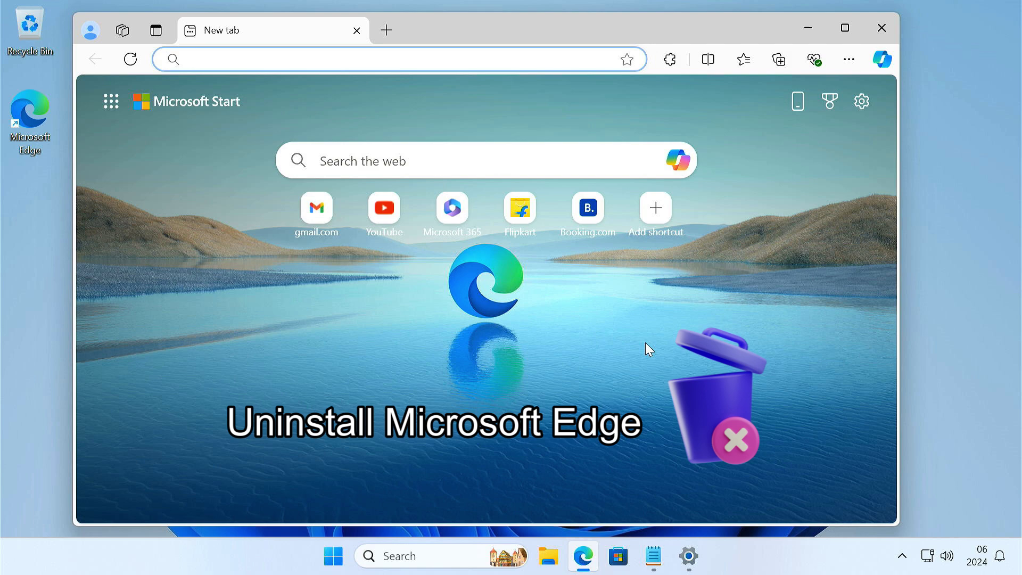
- Close Edge and open Microsoft Edge's options in Installed apps, where Uninstall is greyed out
click(883, 16)
click(689, 556)
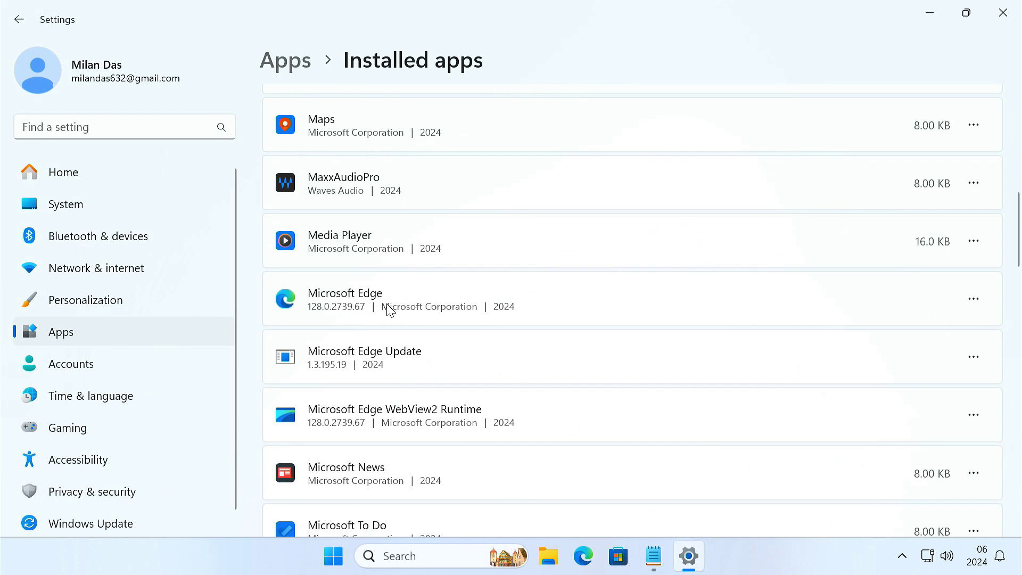
click(974, 298)
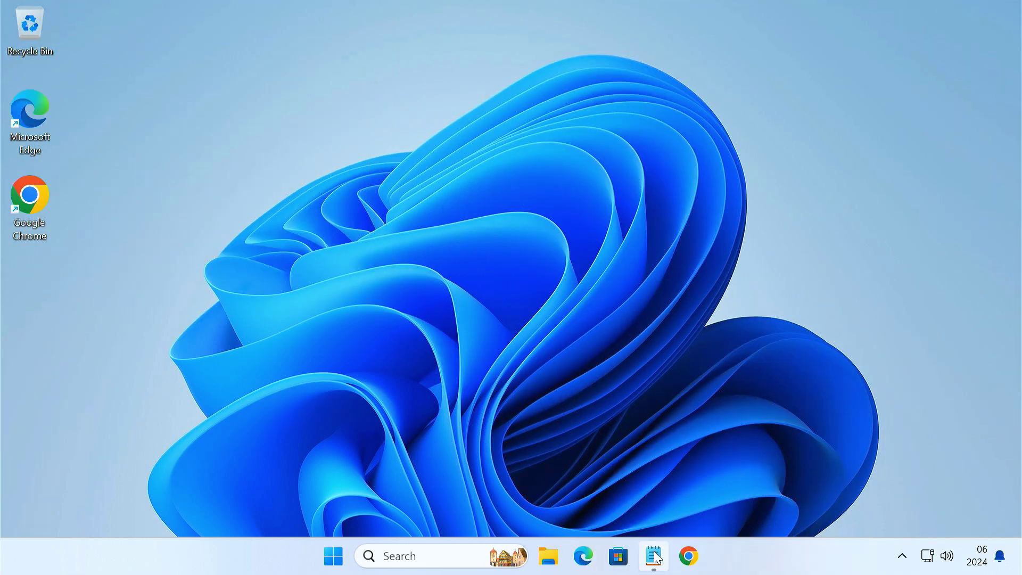
- Copy the ViVe releases URL from the Edge notes and load it in Google Chrome
click(654, 556)
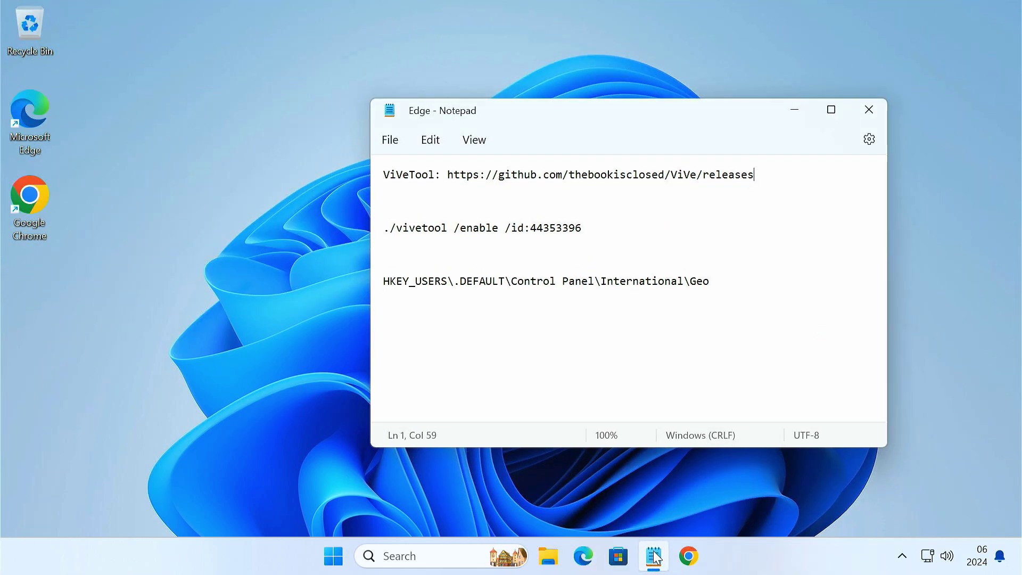
drag(447, 175, 771, 174)
key(ctrl+c)
click(793, 110)
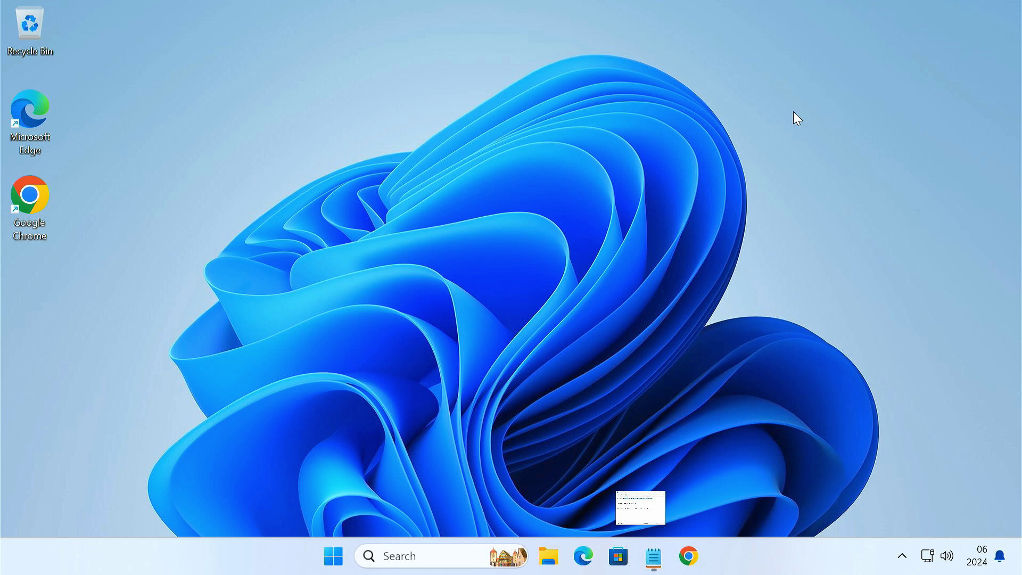
click(688, 556)
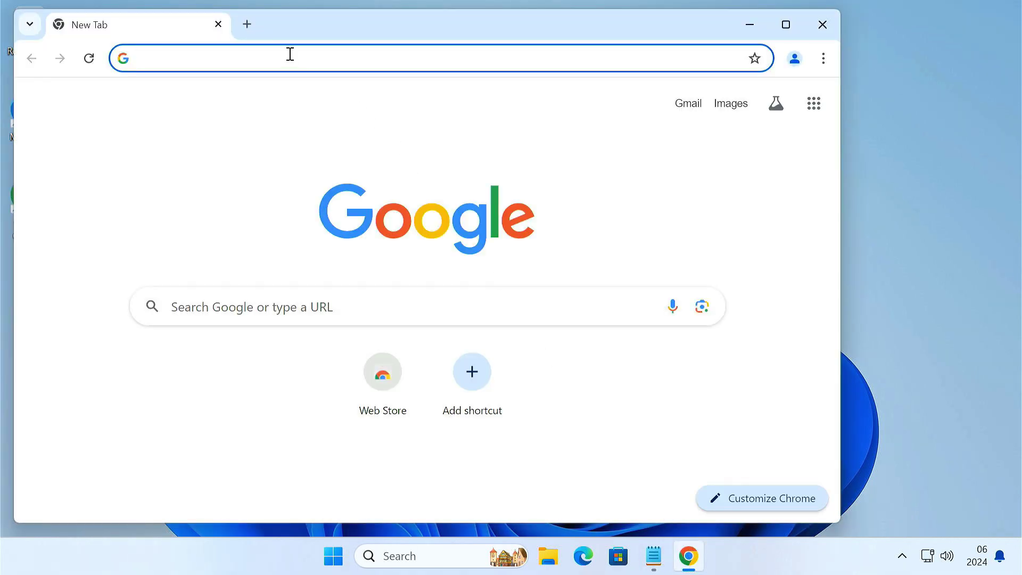
key(ctrl+v)
key(Return)
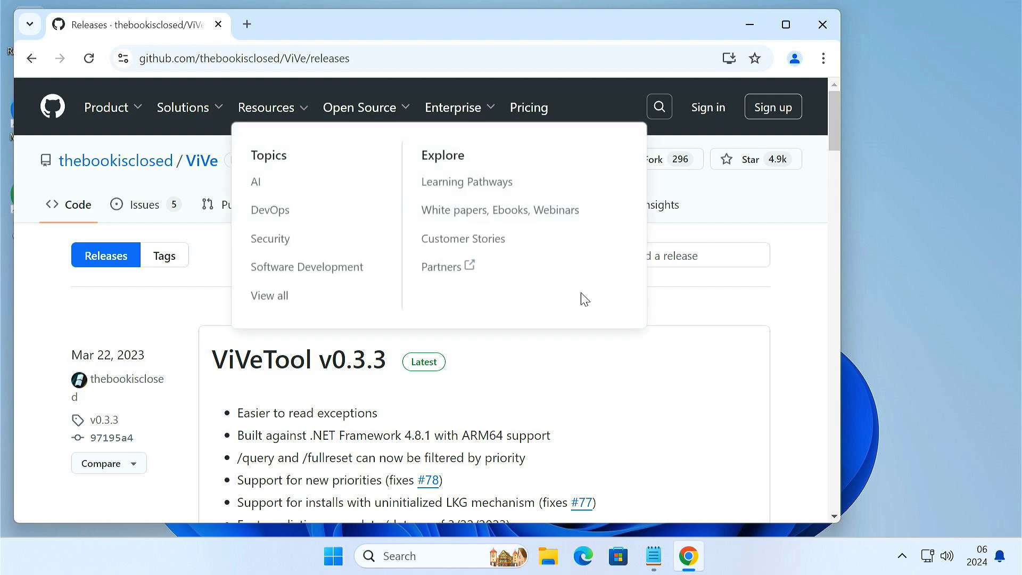
- Download ViVeTool-v0.3.3.zip from the release assets and show it in its Downloads folder
scroll(666, 384, down, 8)
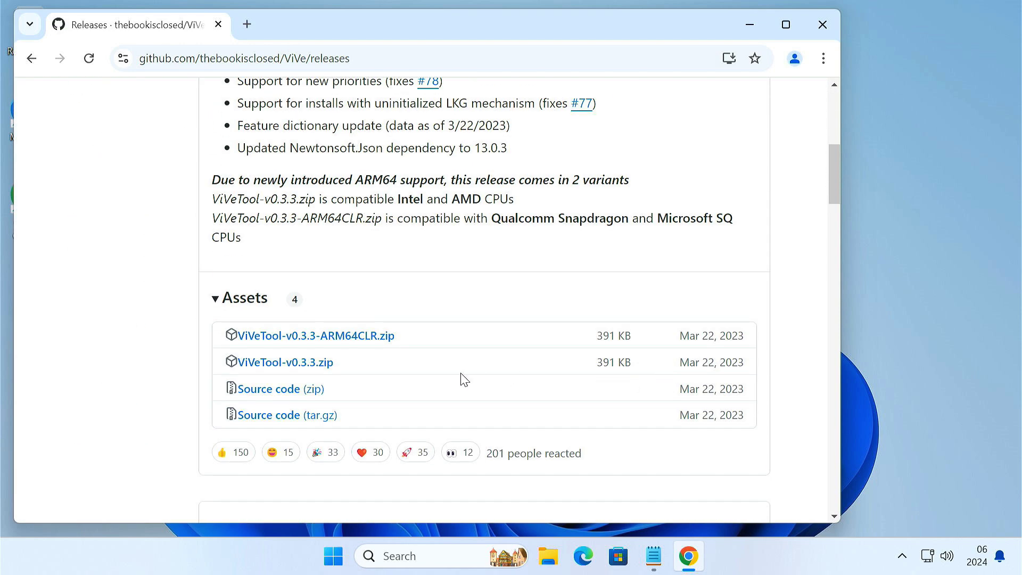
click(307, 366)
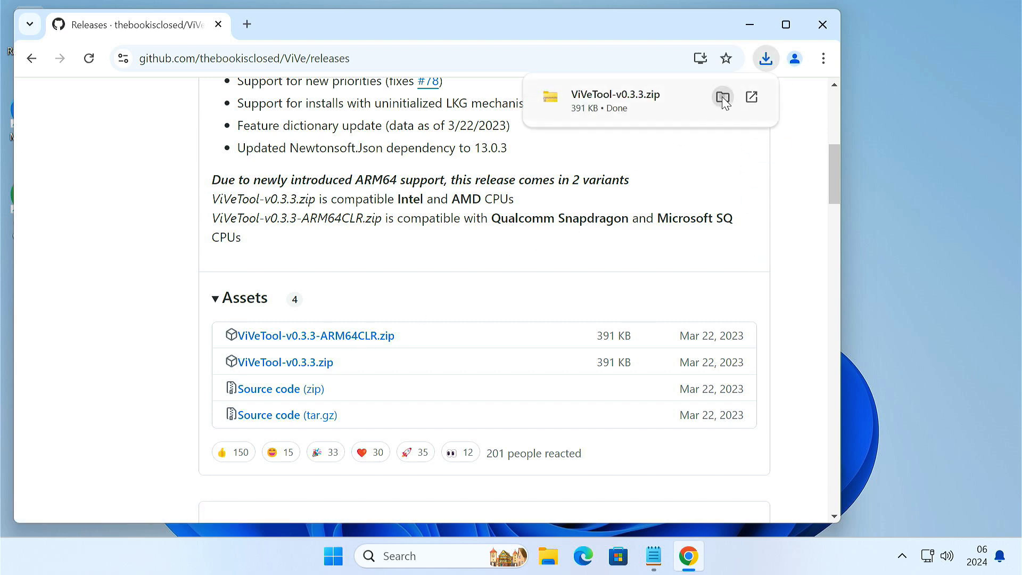
click(722, 96)
click(737, 46)
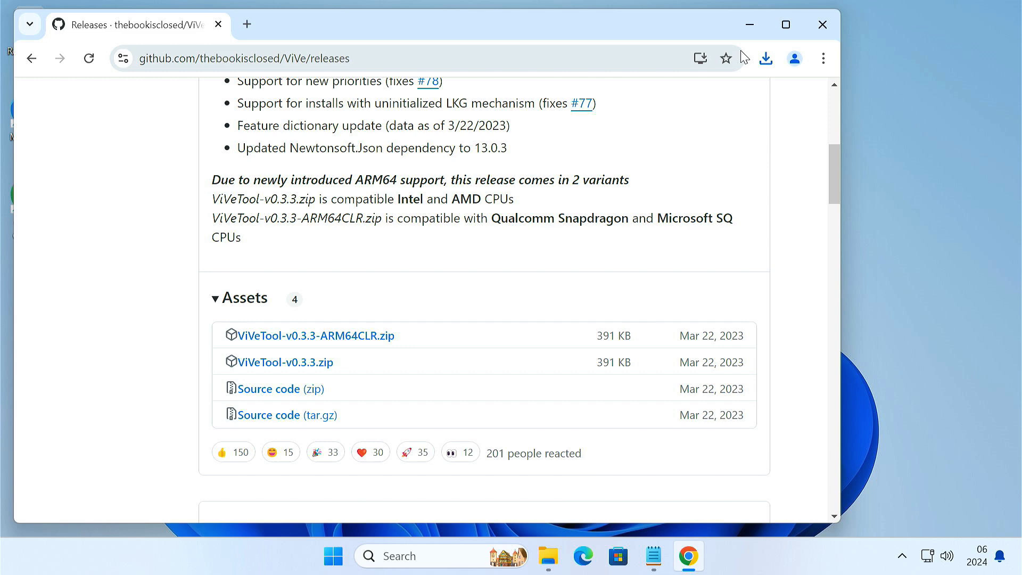
- Extract ViVeTool-v0.3.3.zip into Downloads without auto-opening, then open the folder and copy its path
click(820, 32)
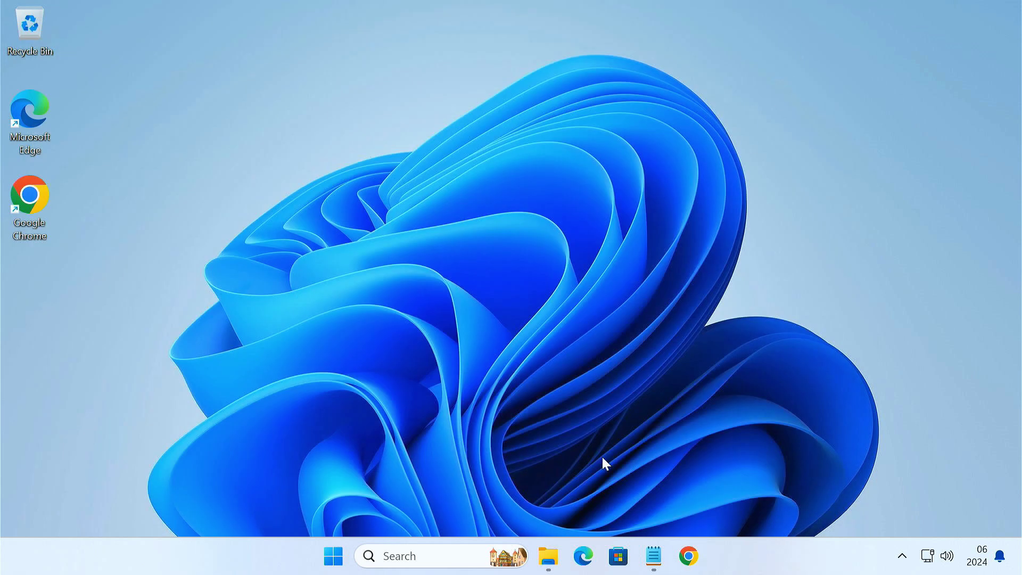
click(548, 556)
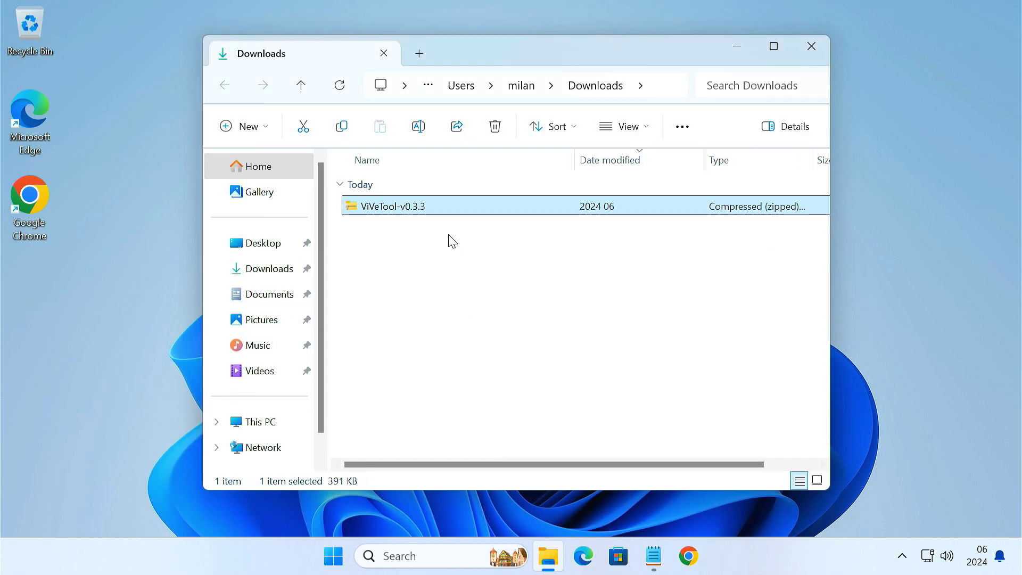
right_click(433, 213)
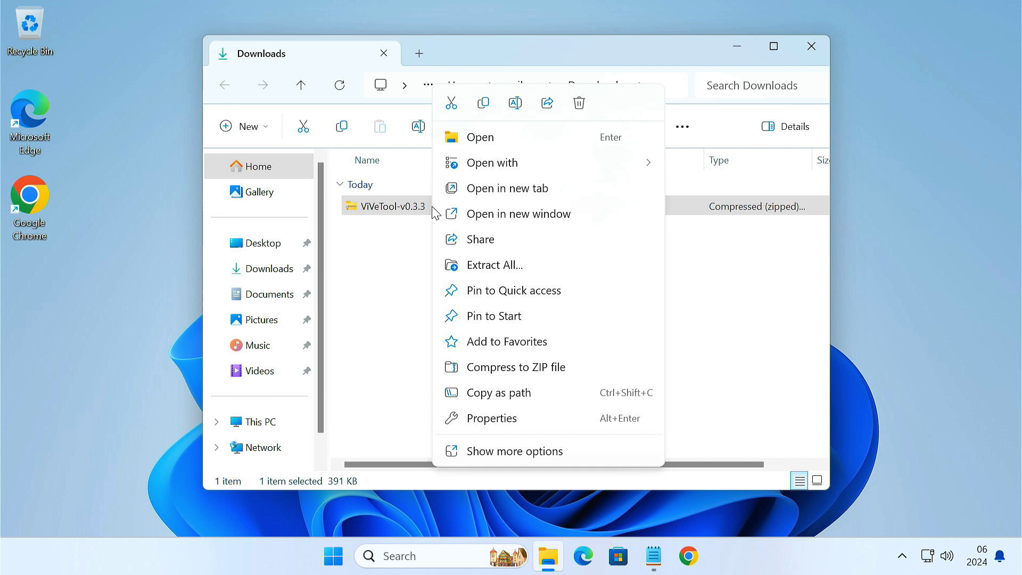
click(495, 265)
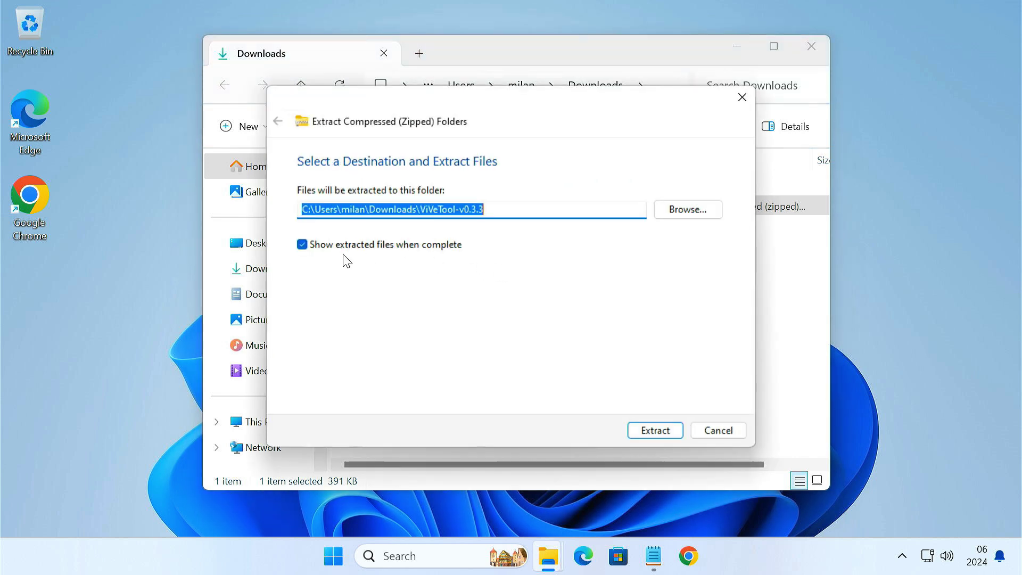
click(303, 245)
click(645, 430)
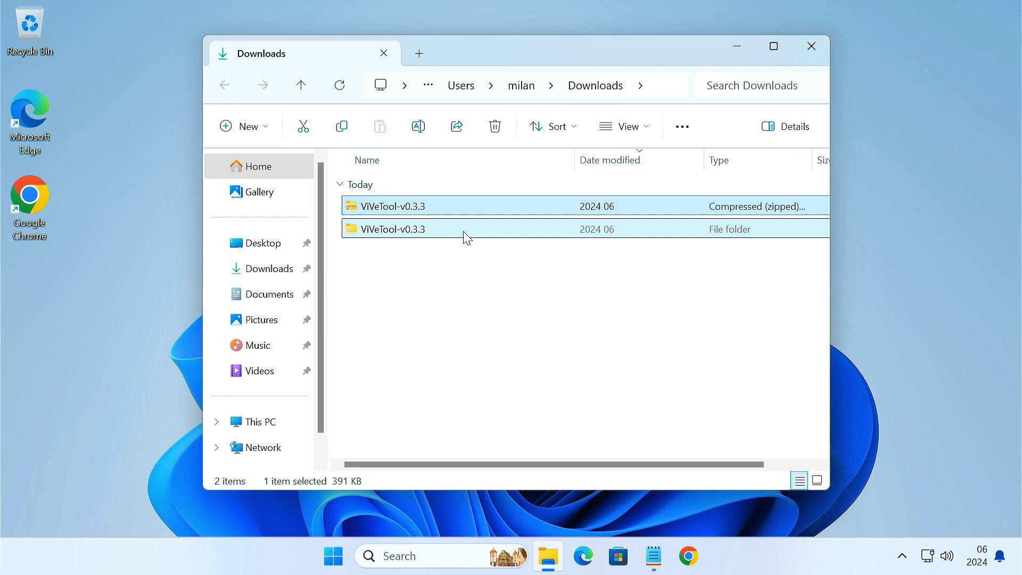
double_click(464, 233)
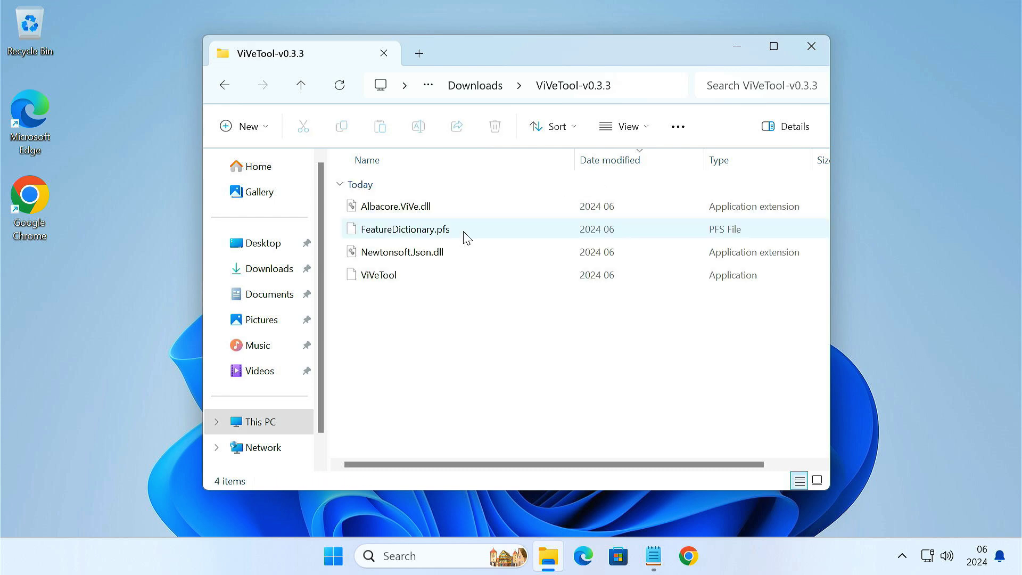
click(639, 87)
key(ctrl+c)
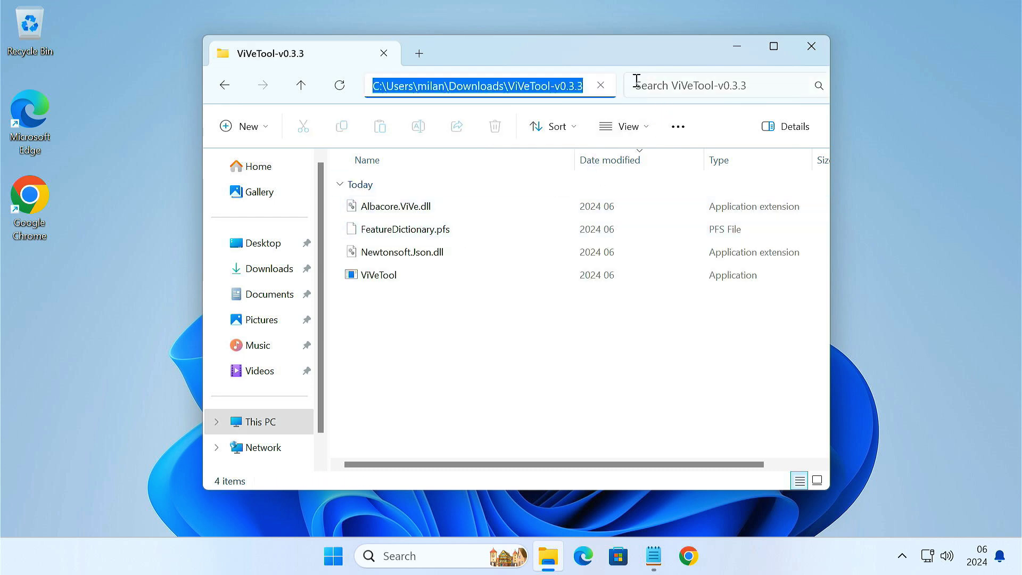
- Search for 'powershell' and run Windows PowerShell as administrator, approving the UAC prompt
click(737, 47)
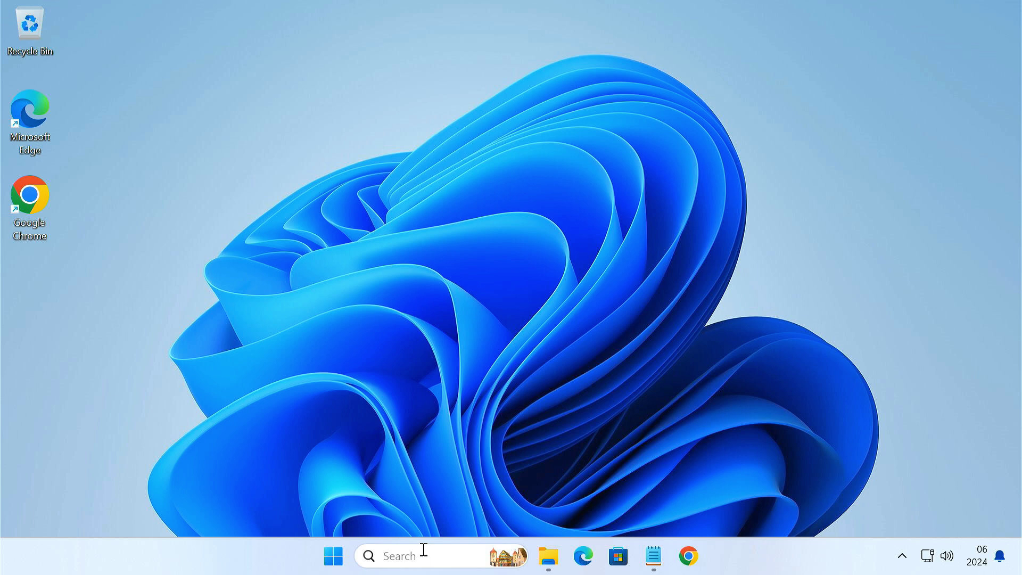
click(424, 555)
text(powershell)
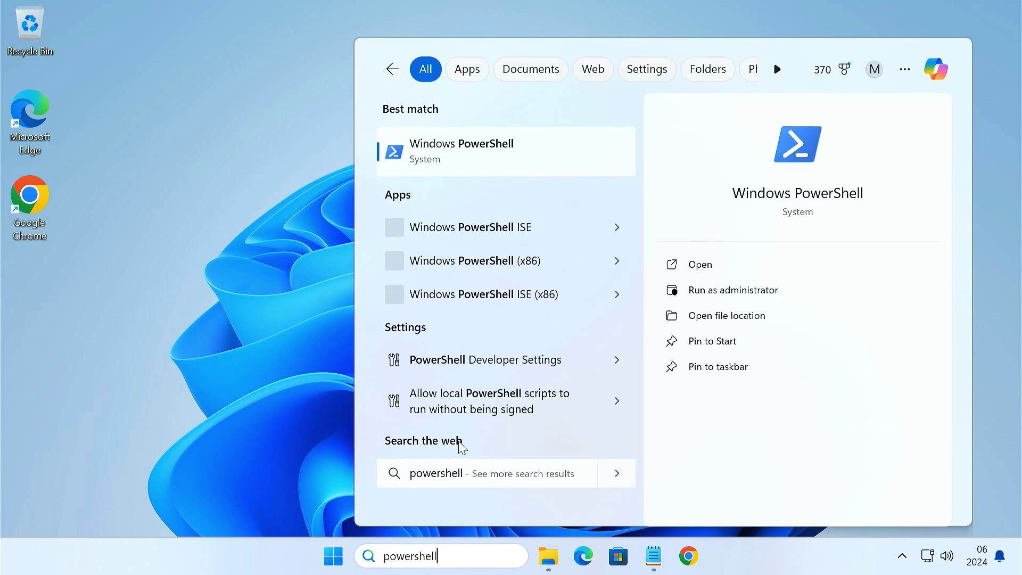
right_click(503, 152)
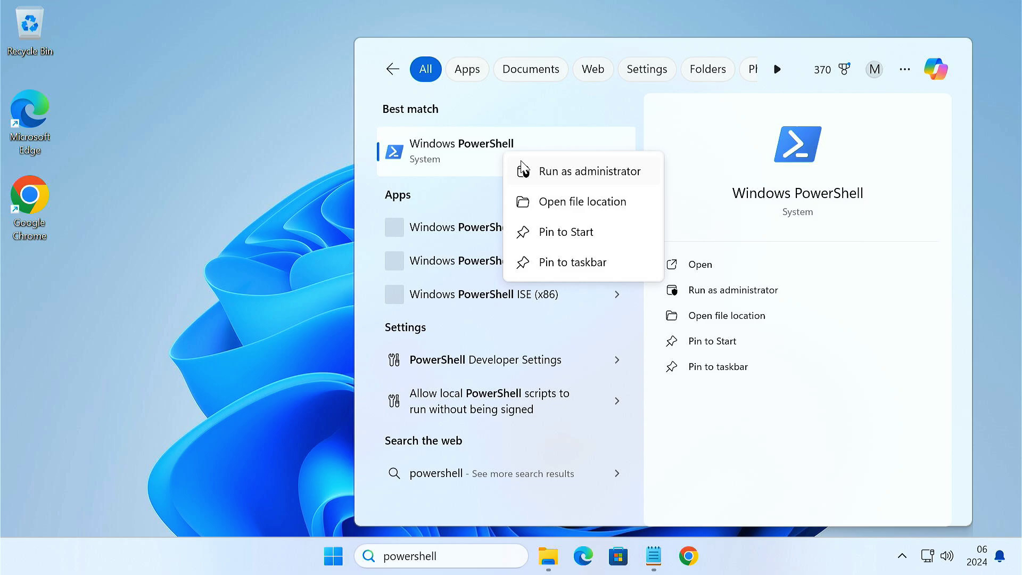
click(554, 172)
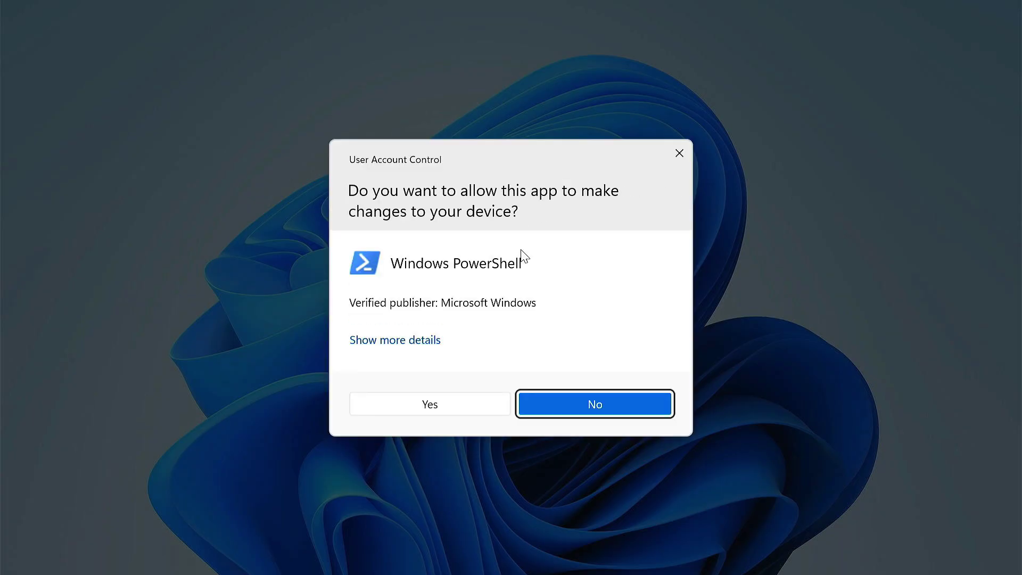
click(471, 408)
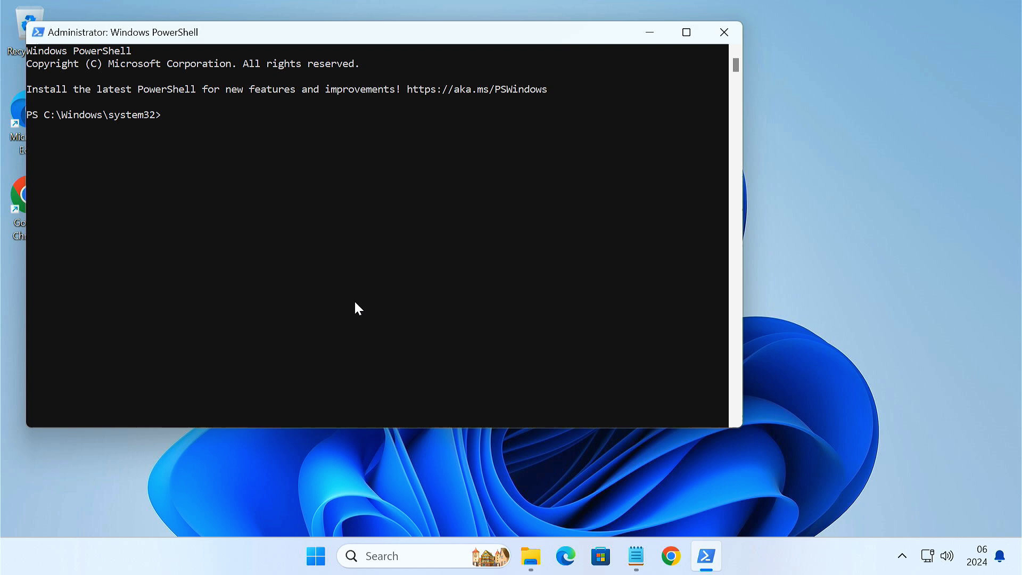
- Change into the ViVeTool-v0.3.3 folder and run ./vivetool /enable /id:44353396 copied from the notes
text(cd)
key(ctrl+v)
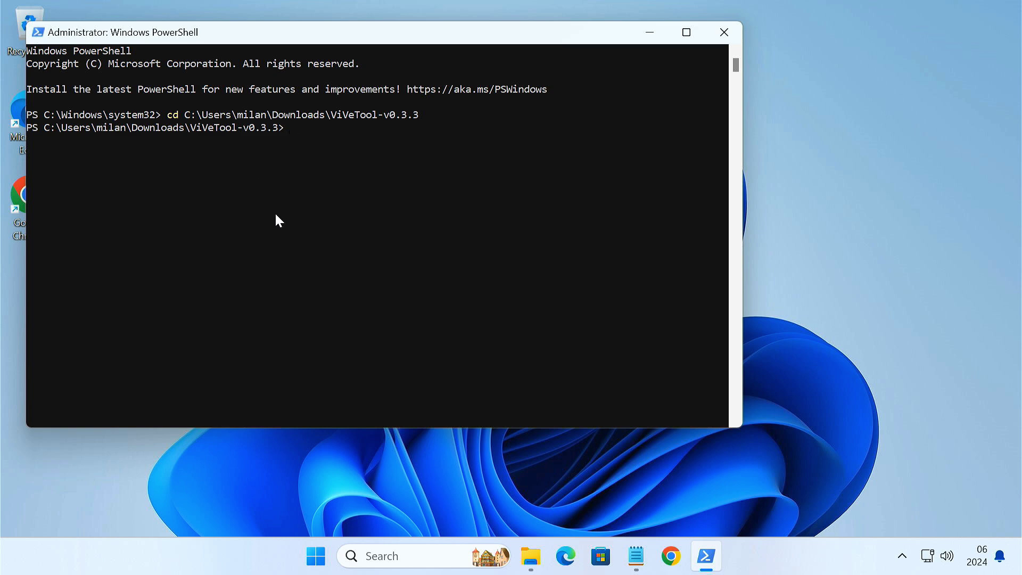
click(635, 555)
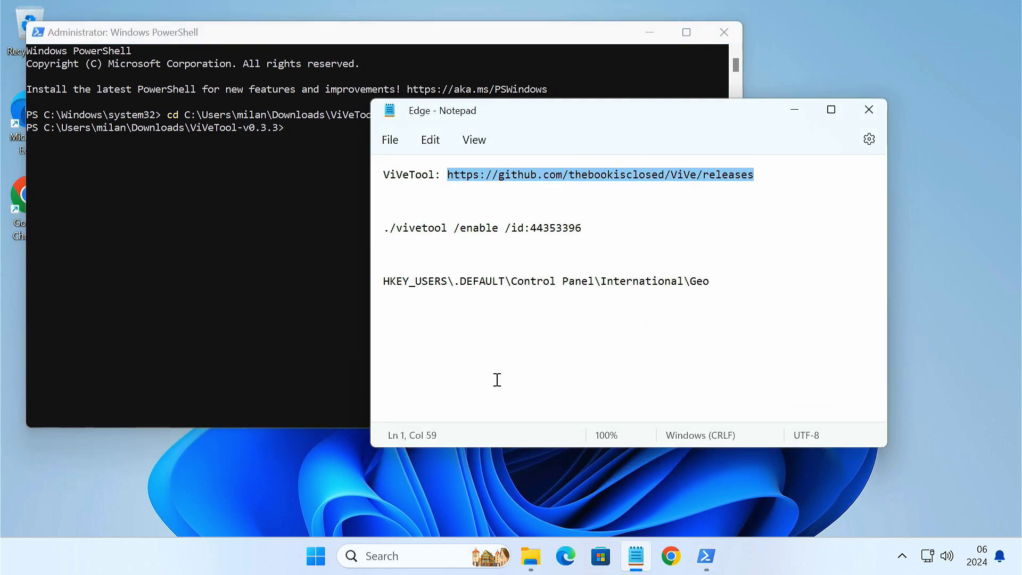
drag(385, 228, 594, 228)
key(ctrl+c)
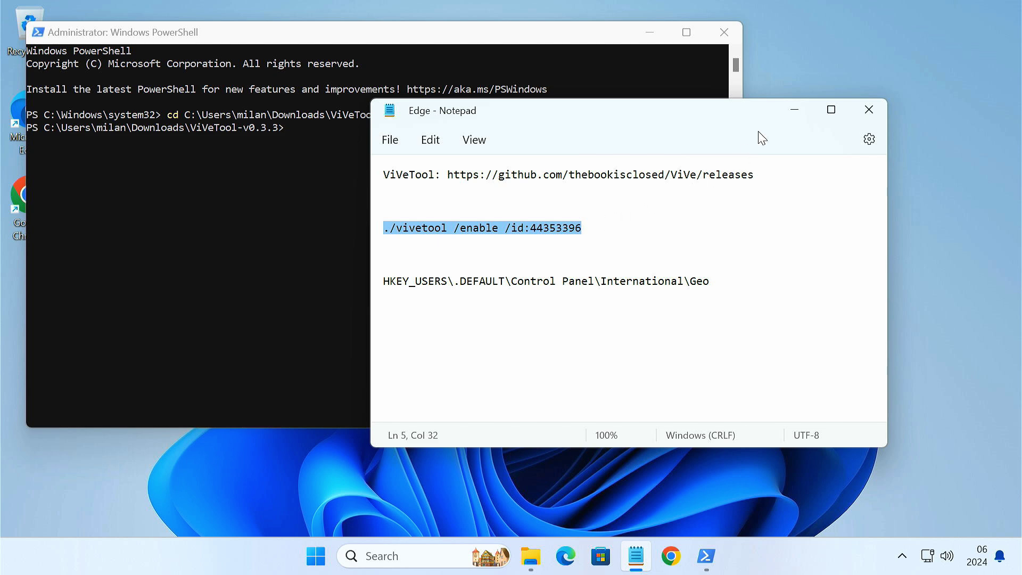
click(794, 109)
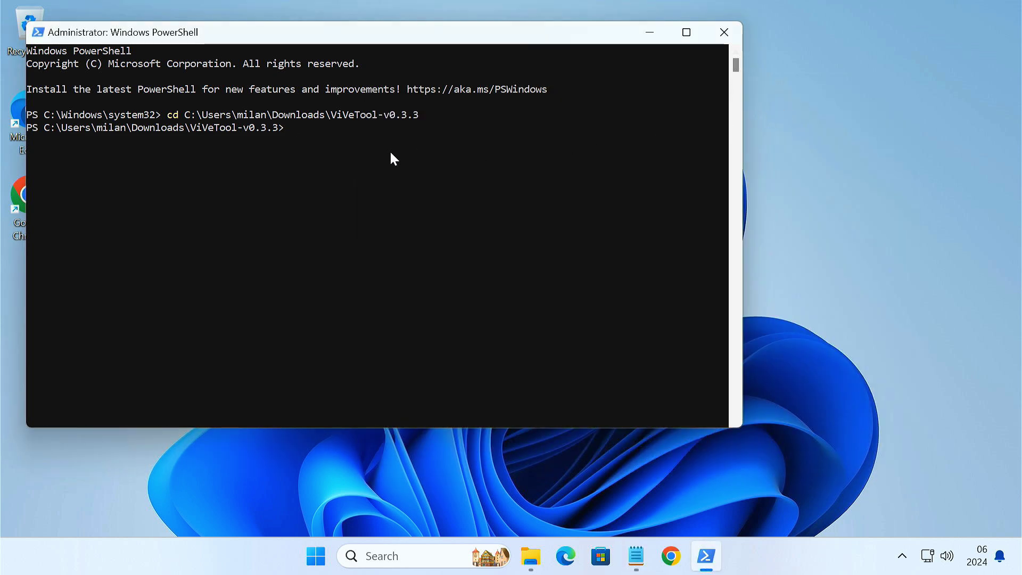
key(ctrl+v)
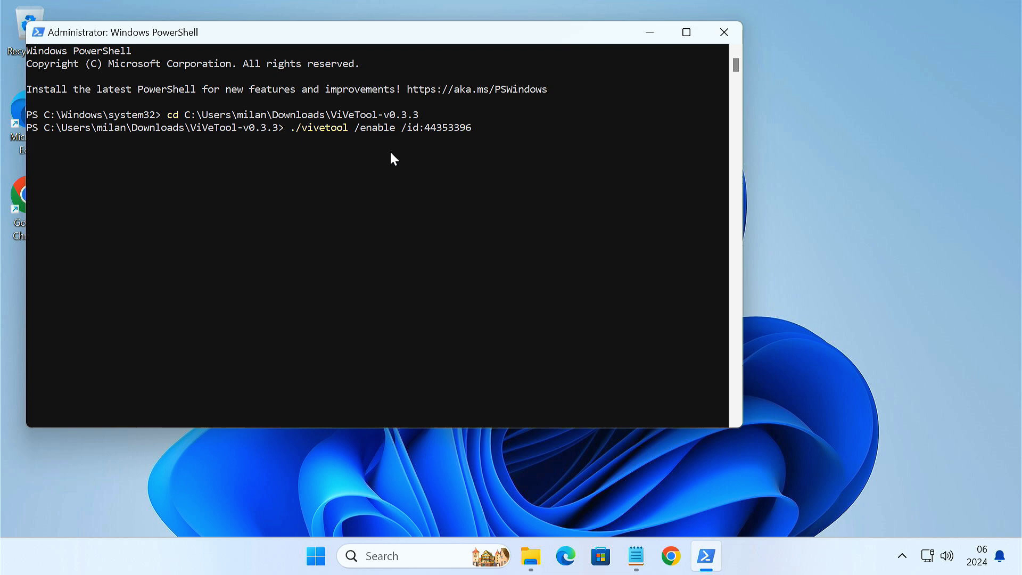
key(Return)
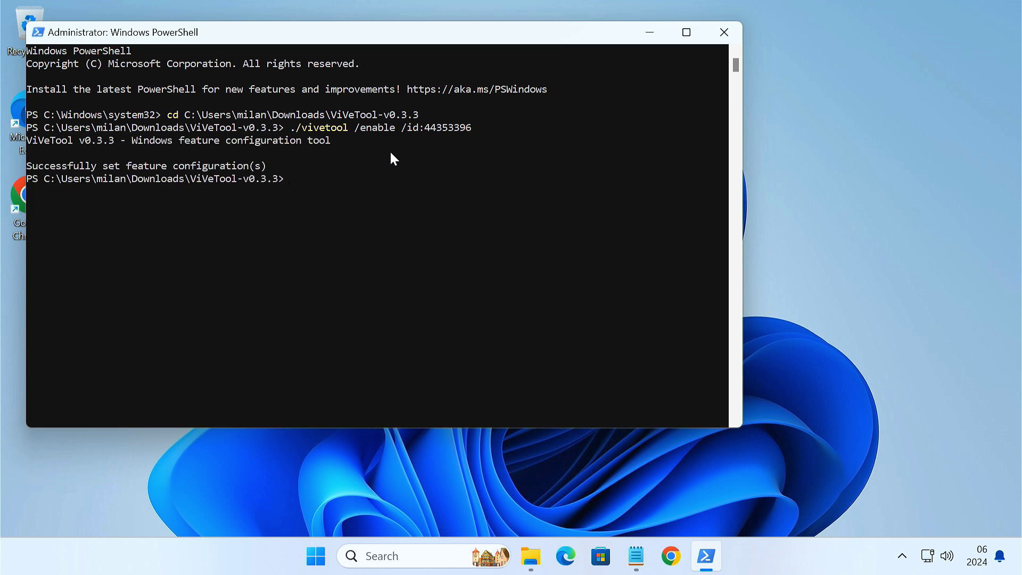
- Close the PowerShell, notes and ViVeTool folder windows
click(710, 25)
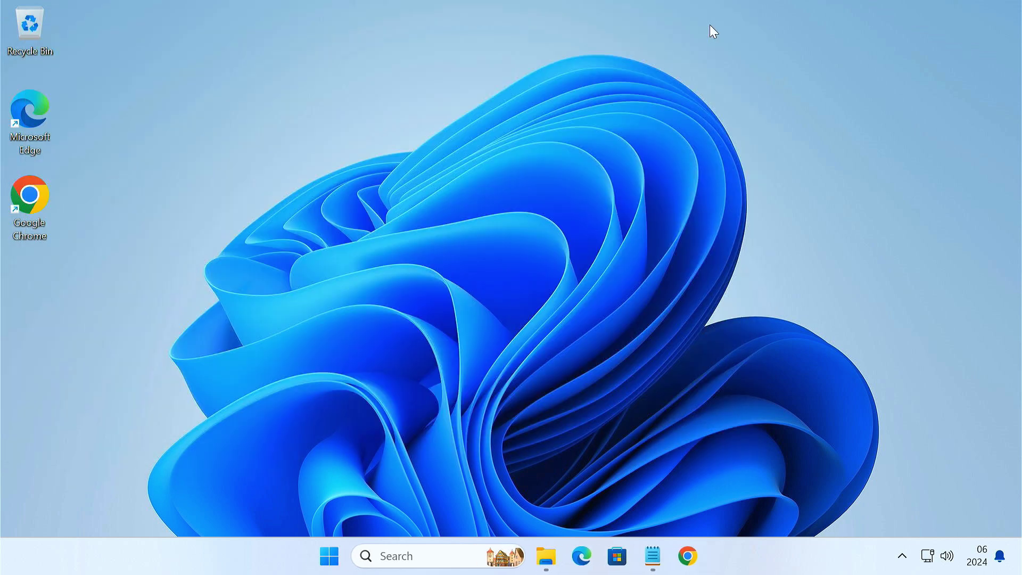
click(654, 559)
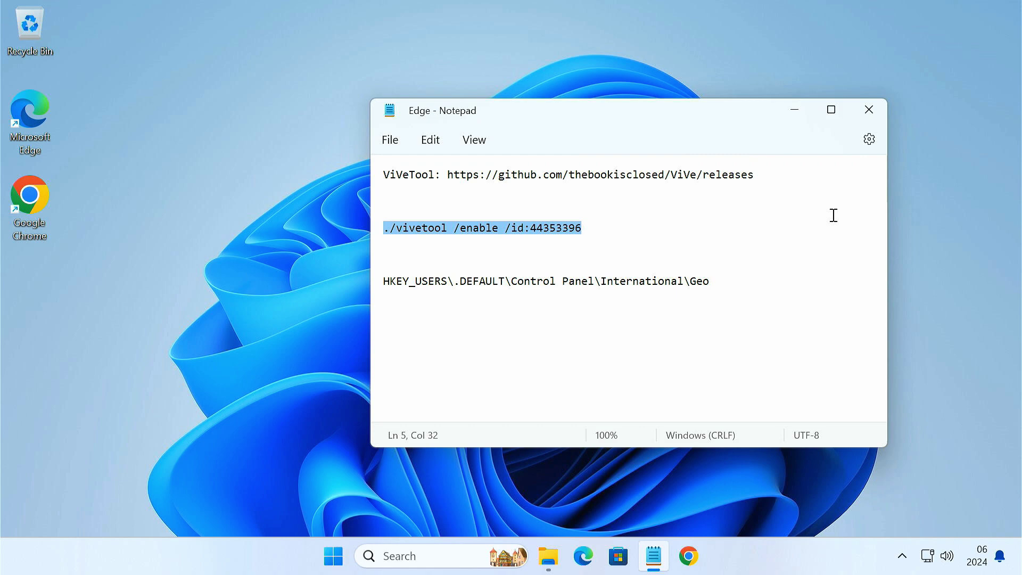
click(868, 110)
click(573, 563)
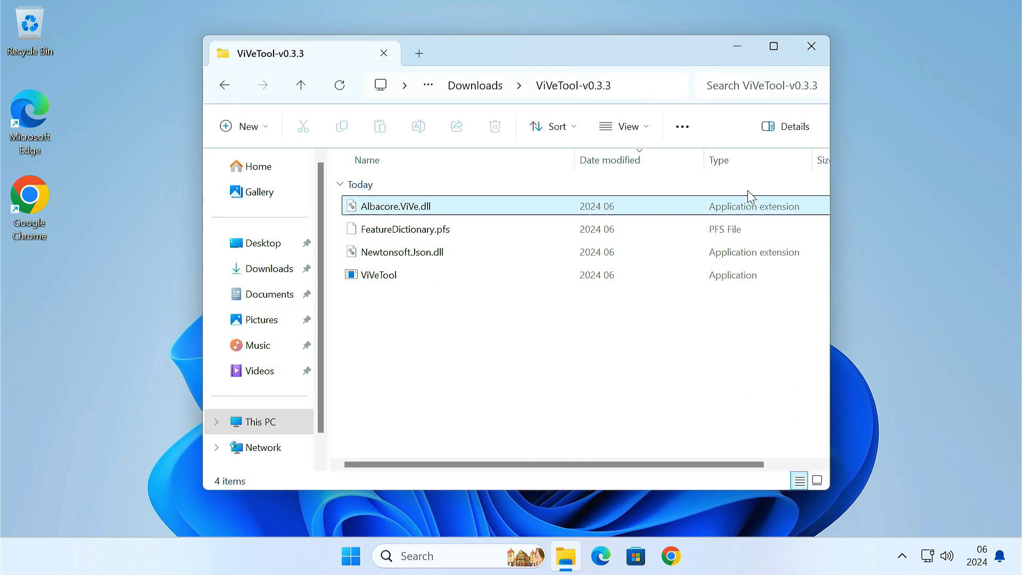
click(803, 40)
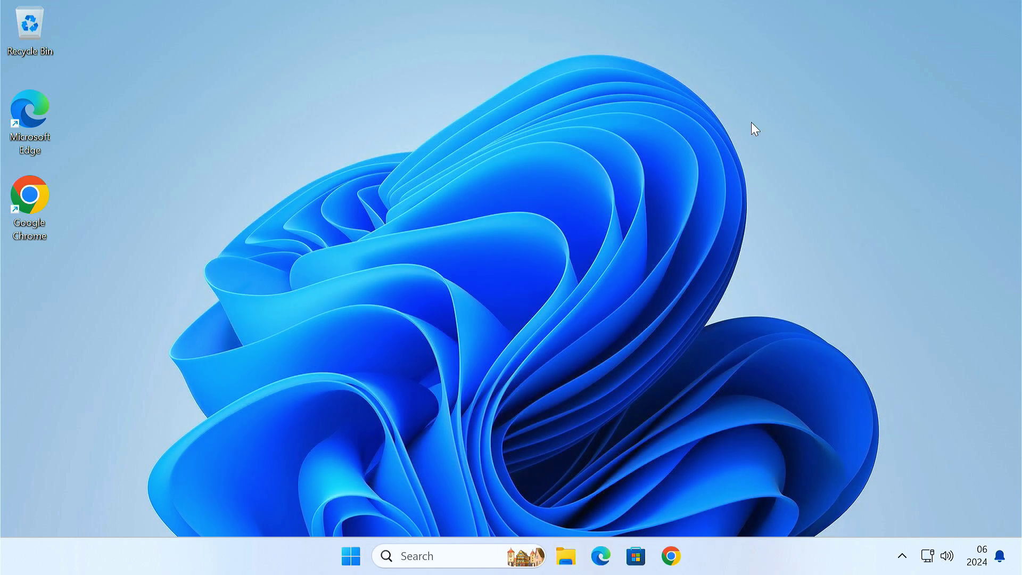
- Restart Windows from the Start menu power options and sign back in with the PIN
click(351, 556)
click(709, 503)
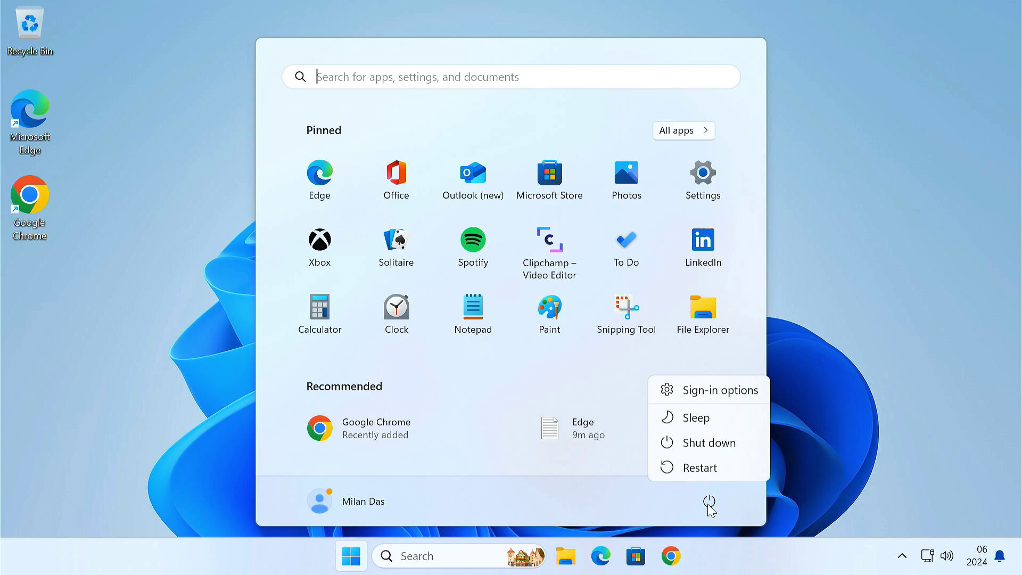
click(717, 469)
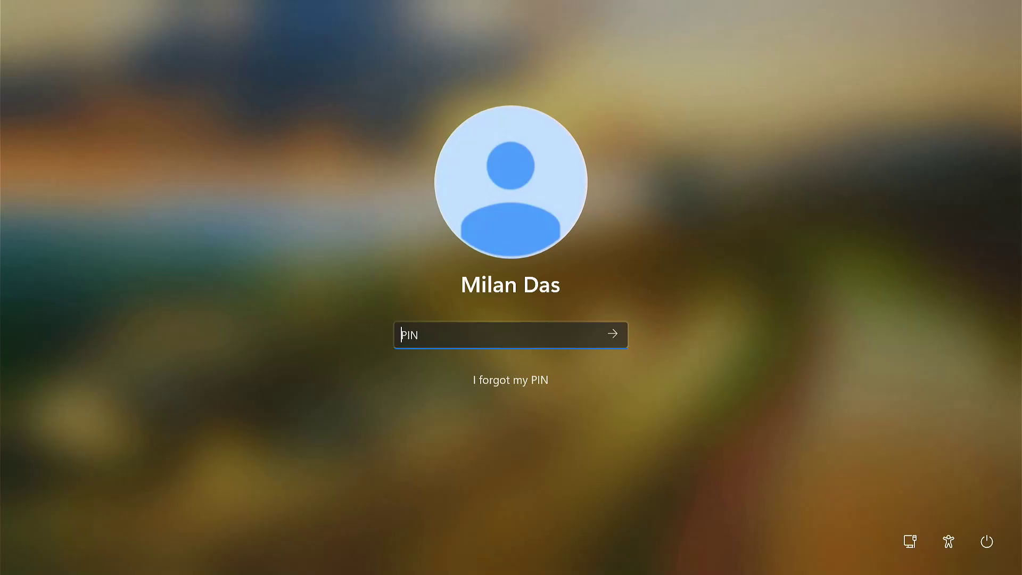
text(********)
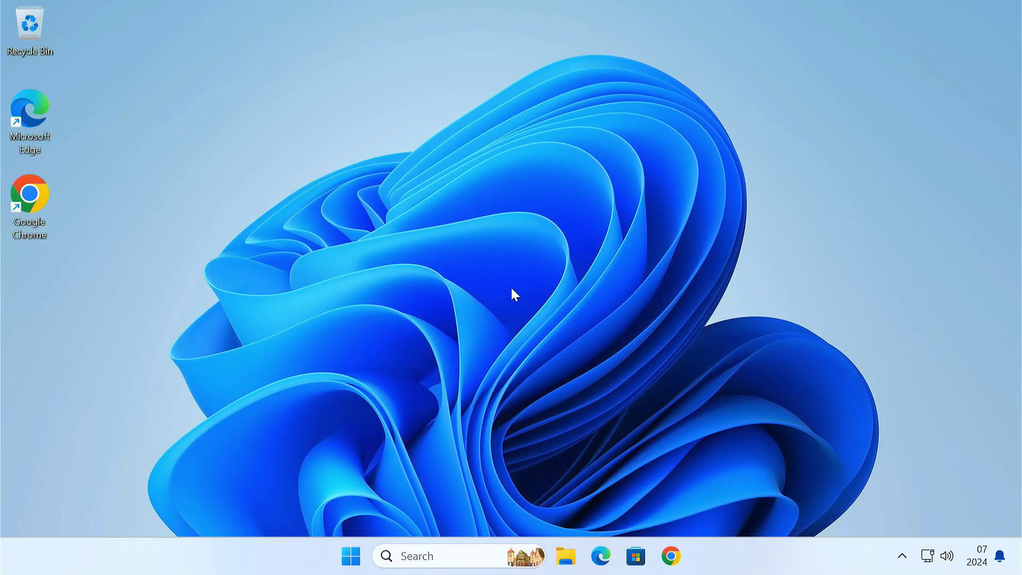
- Browse File Explorer to This PC > Local Disk (C:) > Windows
click(569, 564)
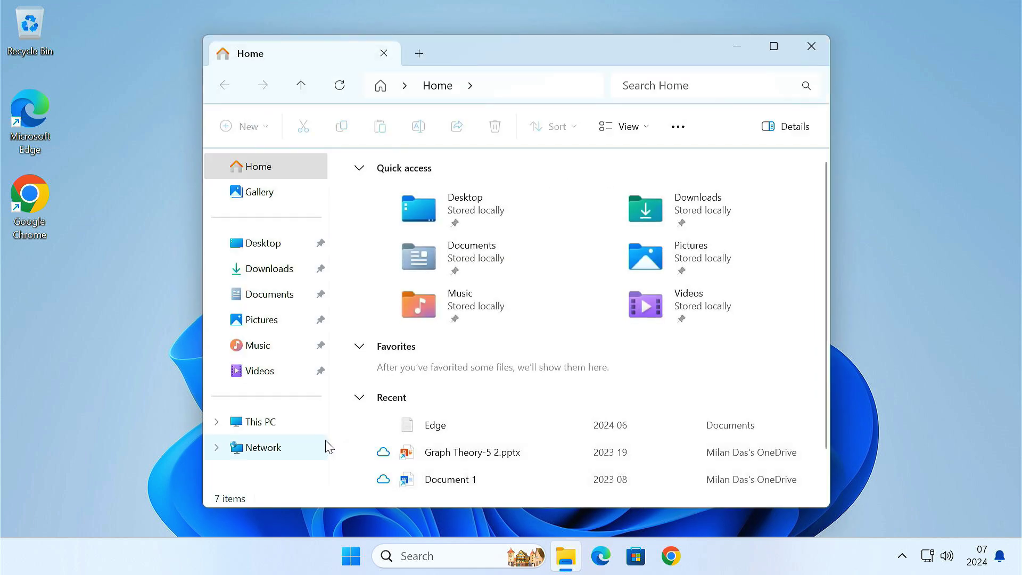
click(308, 432)
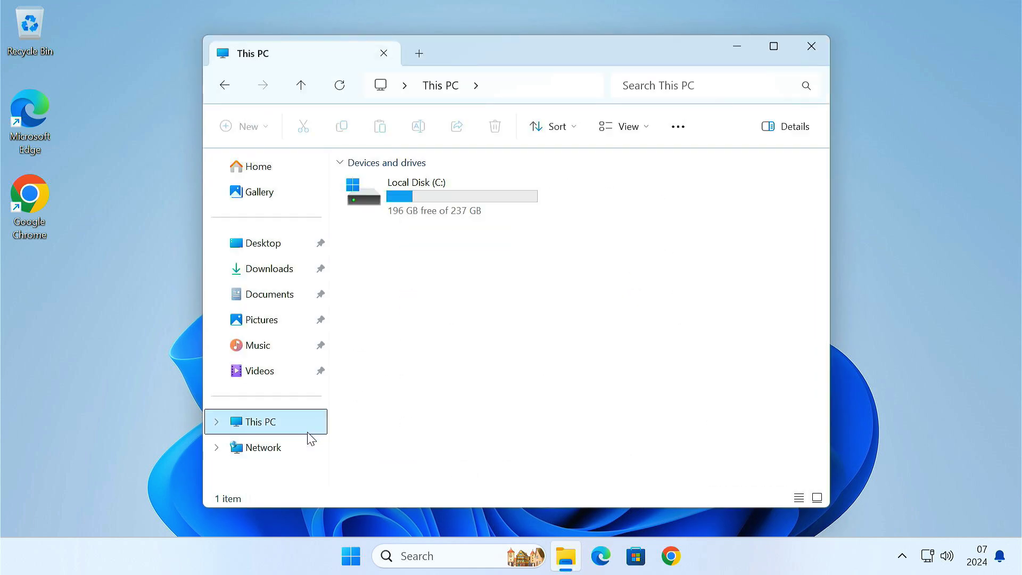
click(480, 197)
double_click(481, 197)
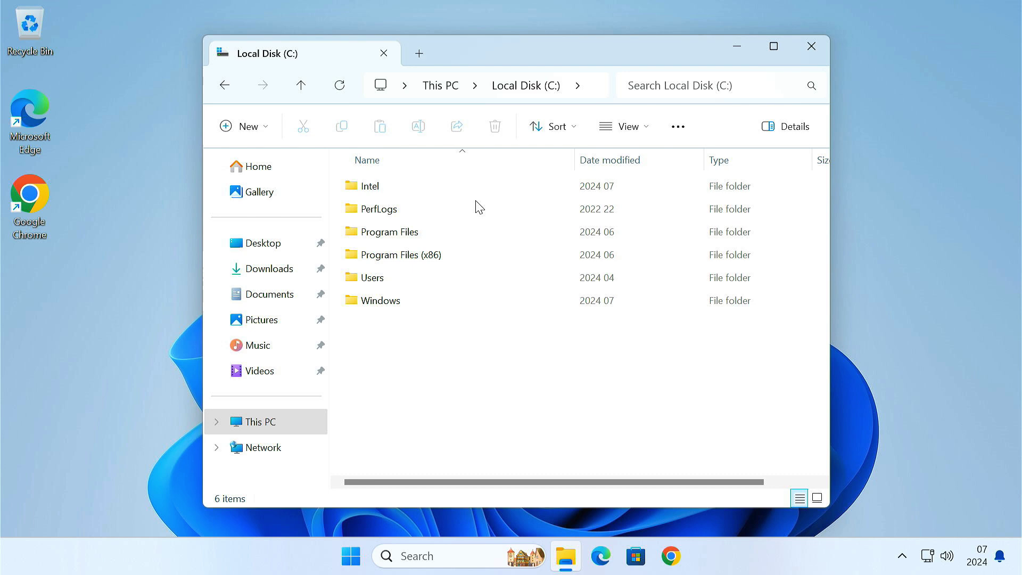
click(430, 307)
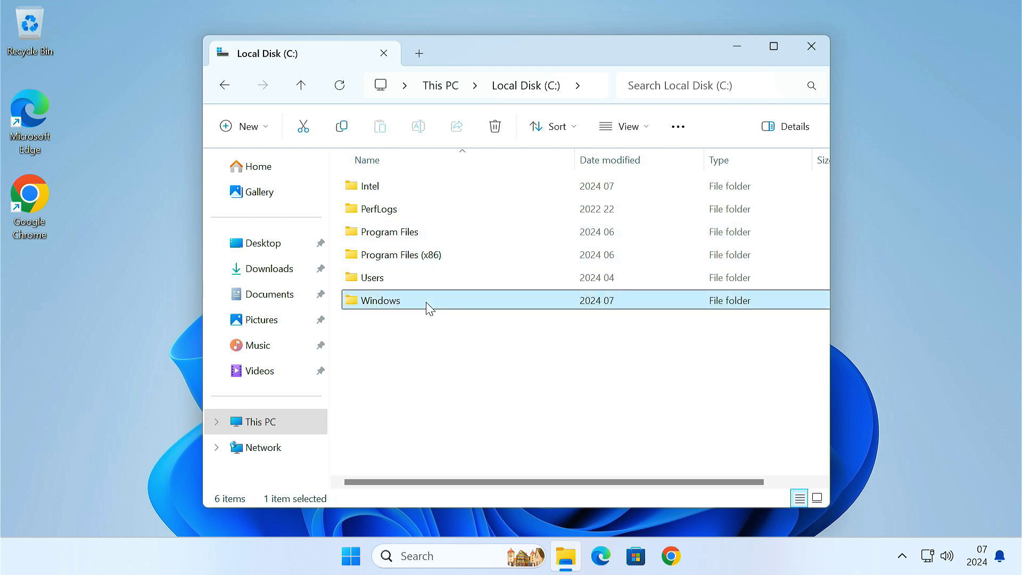
double_click(430, 307)
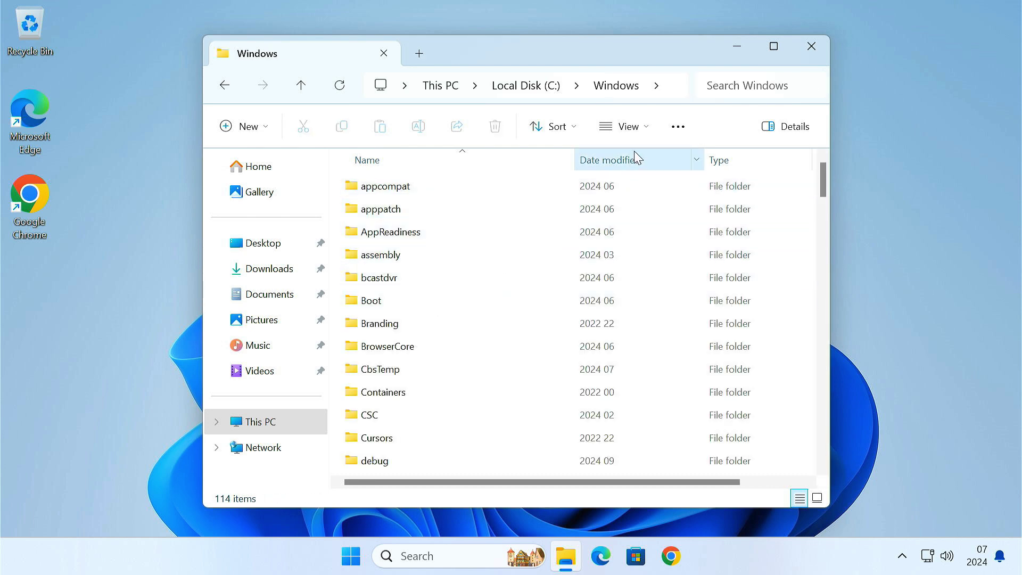
- Turn on View > Show > Hidden items and open the System32 folder
click(644, 131)
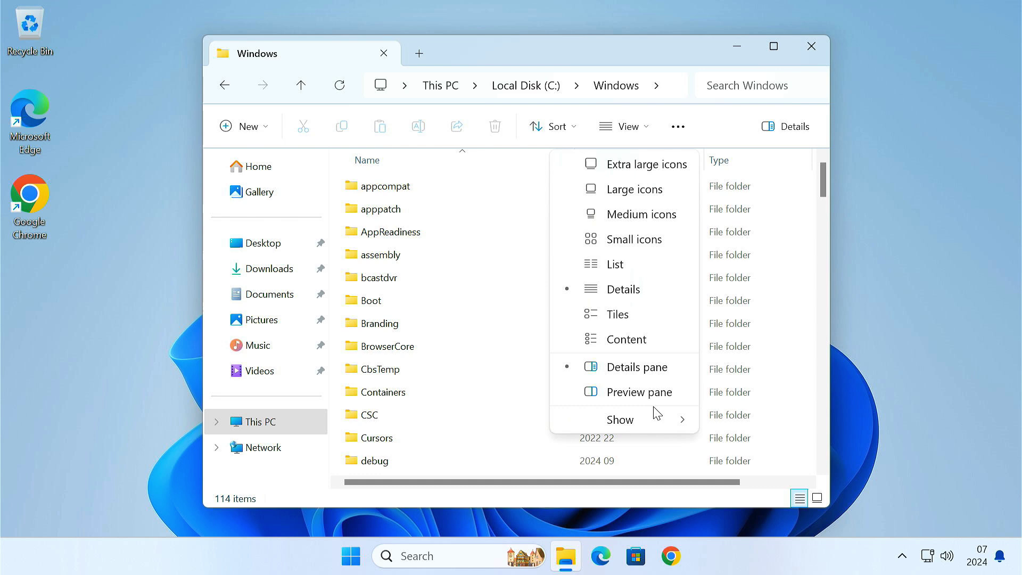
mouse_move(657, 414)
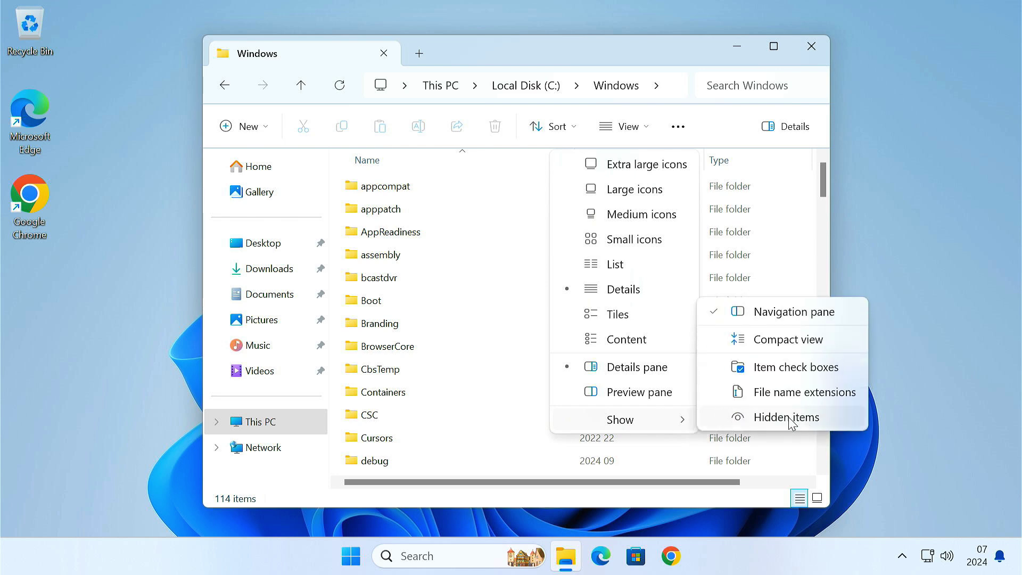
click(792, 421)
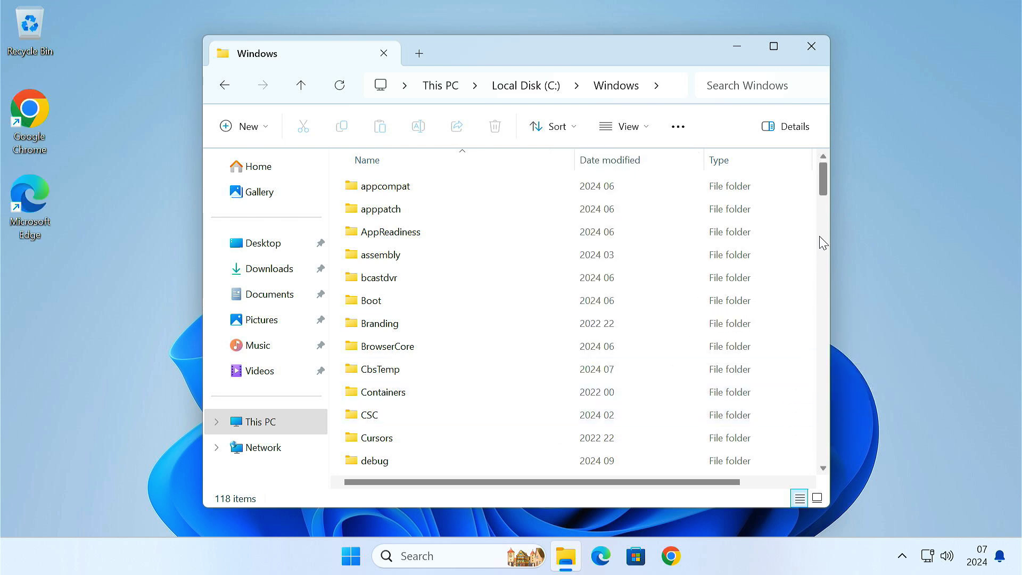
drag(822, 180, 830, 321)
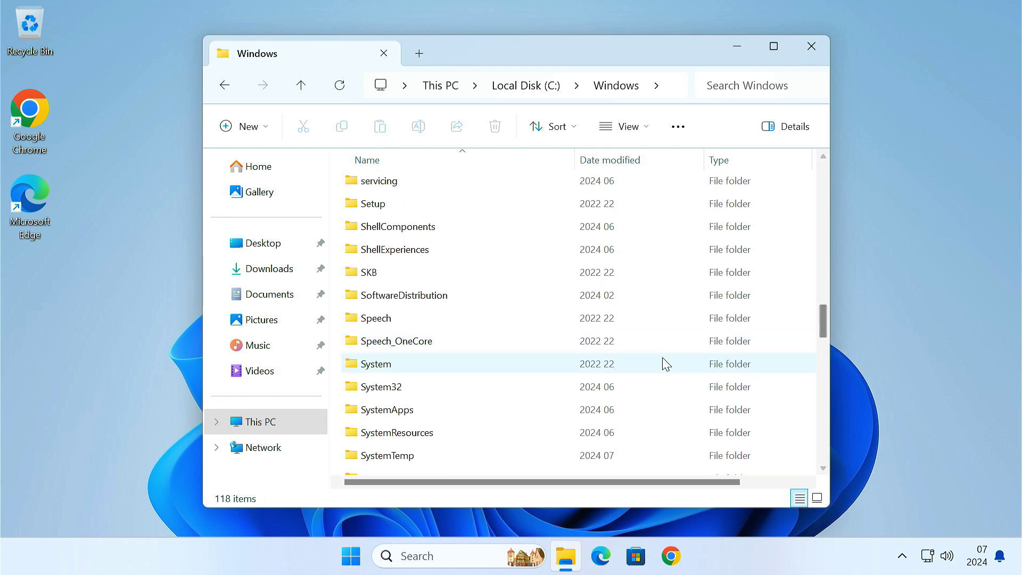
double_click(424, 394)
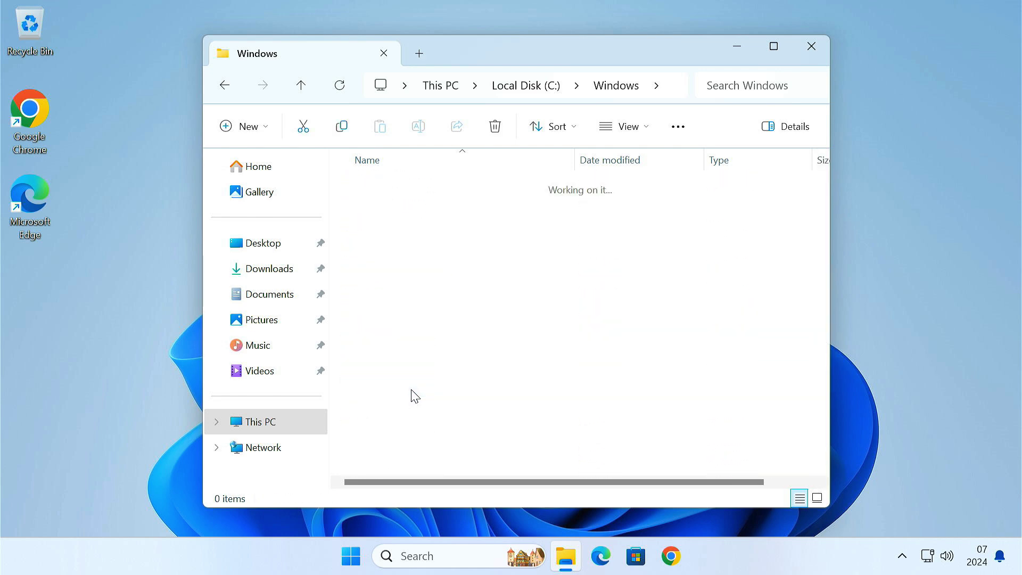
- Search System32 for 'integrated' and select the IntegratedServicesRegionPolicySet.json result
click(729, 93)
text(integrated)
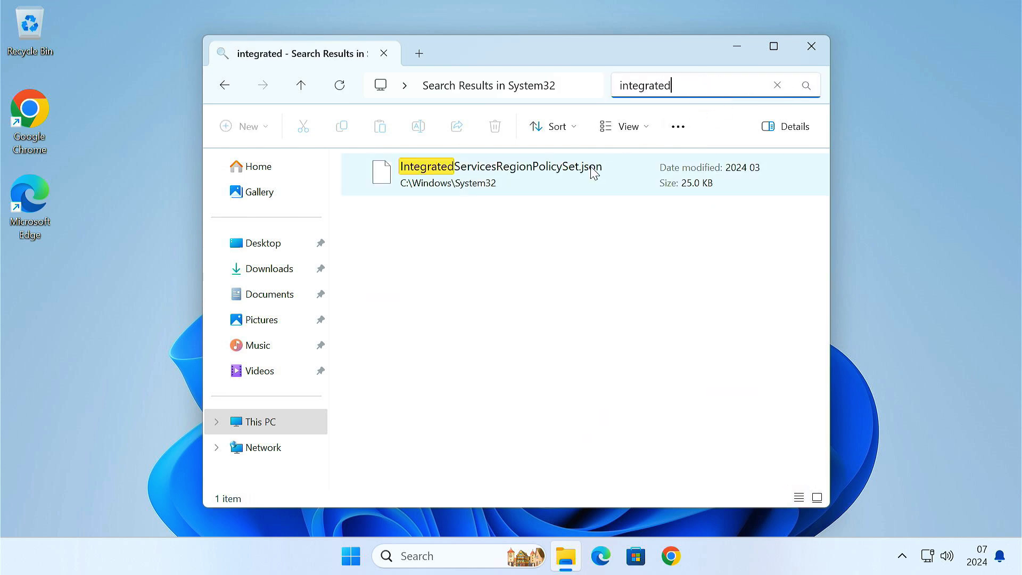
click(500, 183)
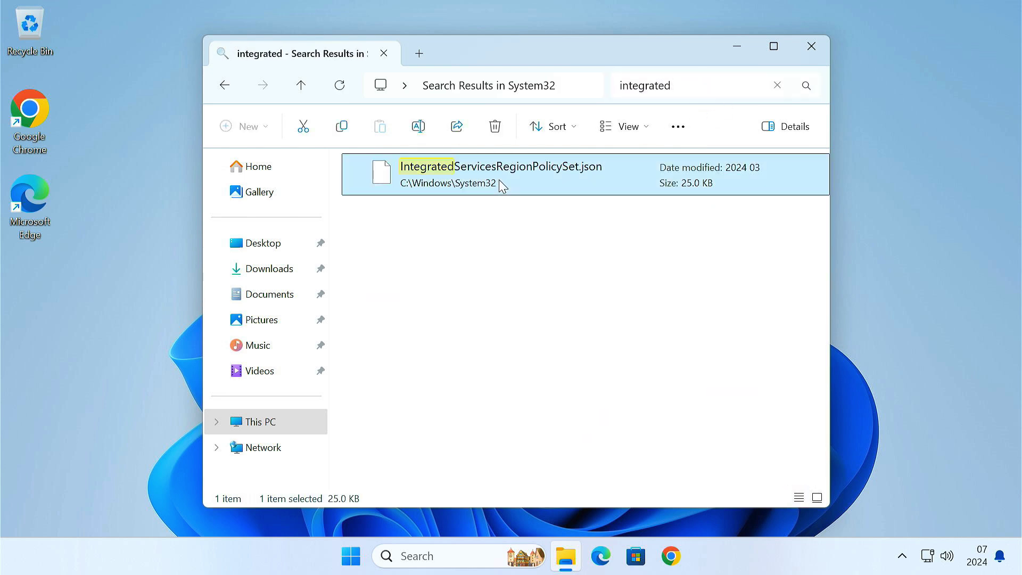
- Open the JSON file's Properties, go to Security and open Advanced security settings
right_click(569, 186)
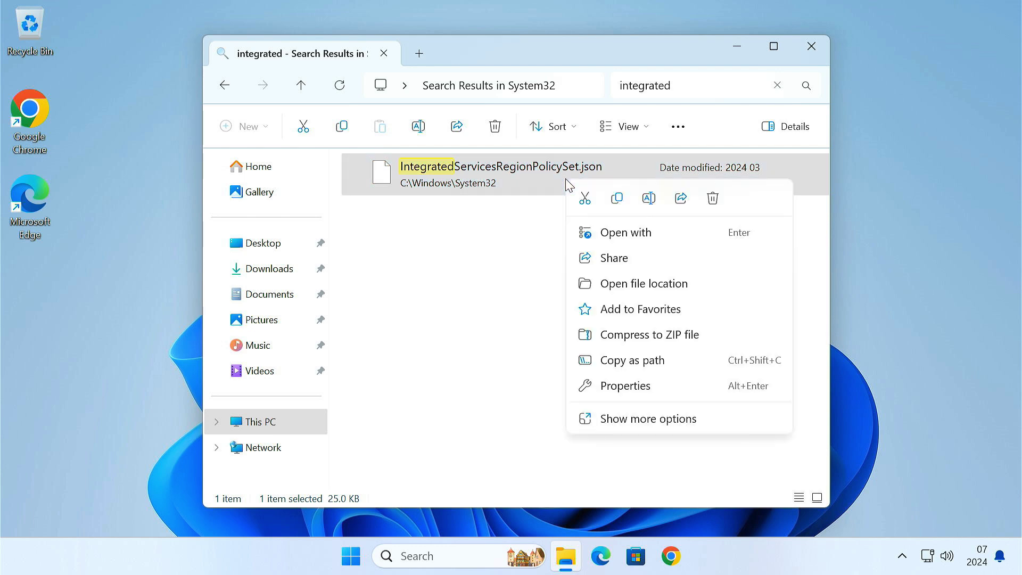
click(657, 388)
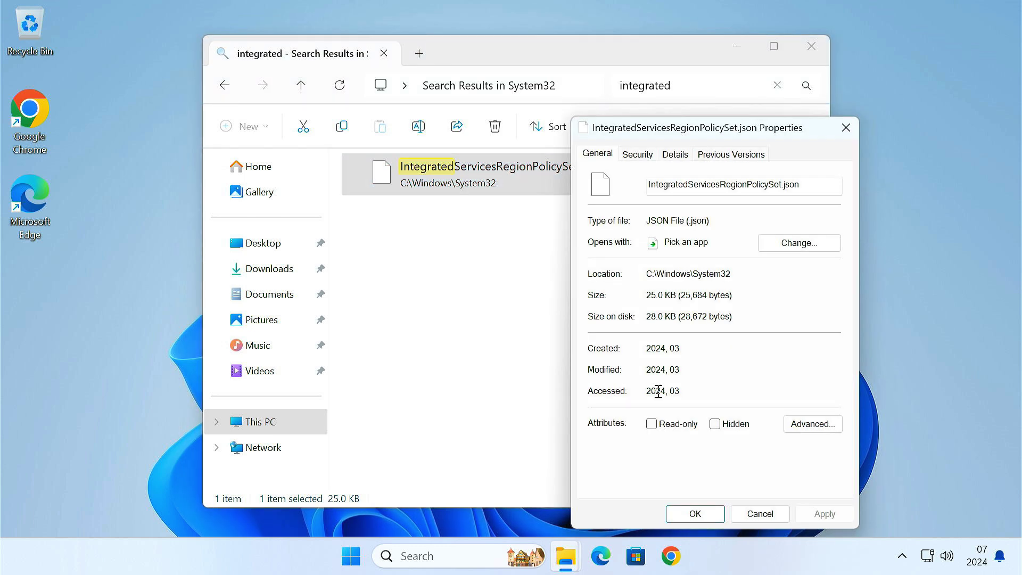
click(646, 156)
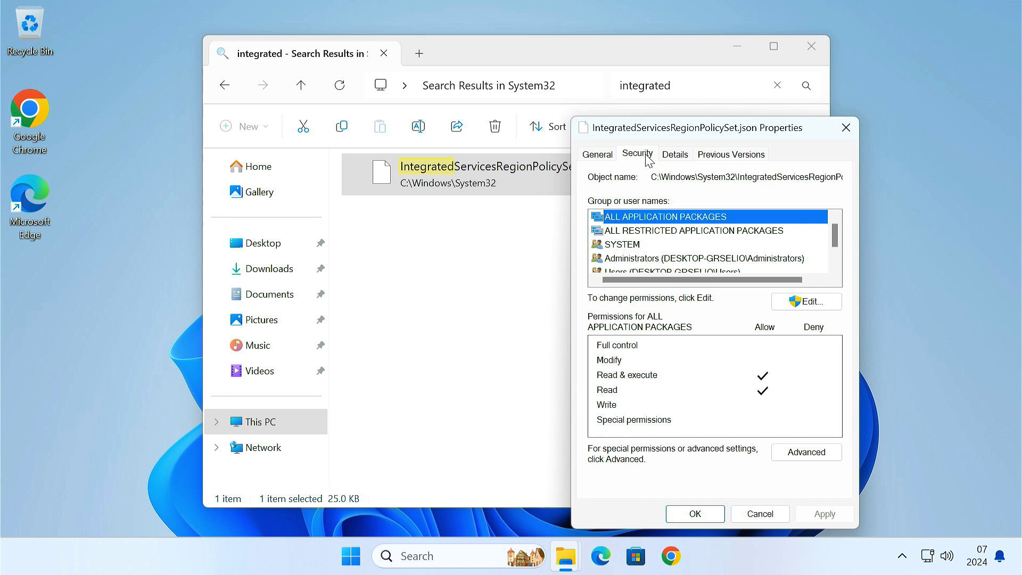
click(804, 450)
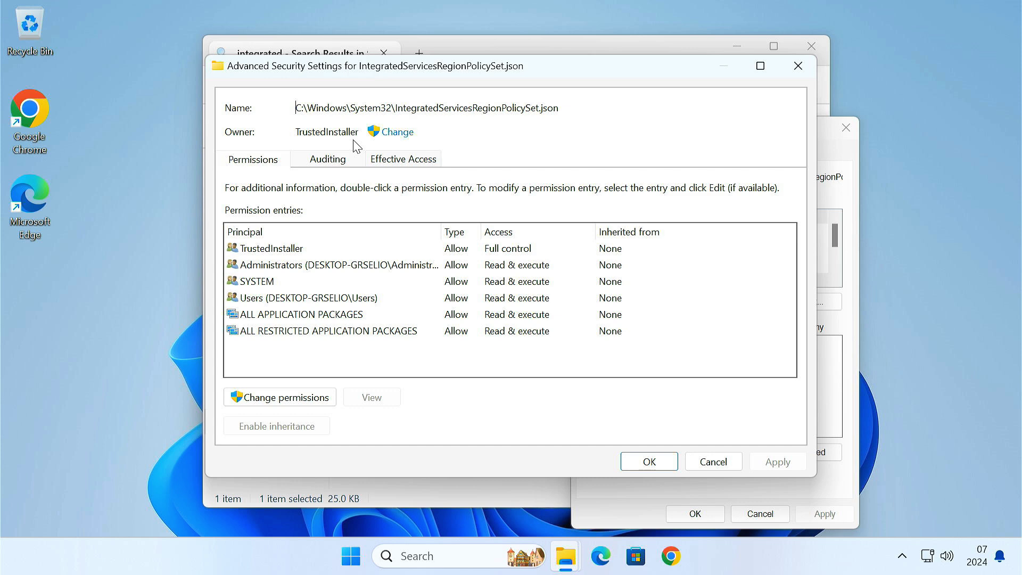
- Change the file's owner to Administrators, verifying the name with Check Names
click(398, 132)
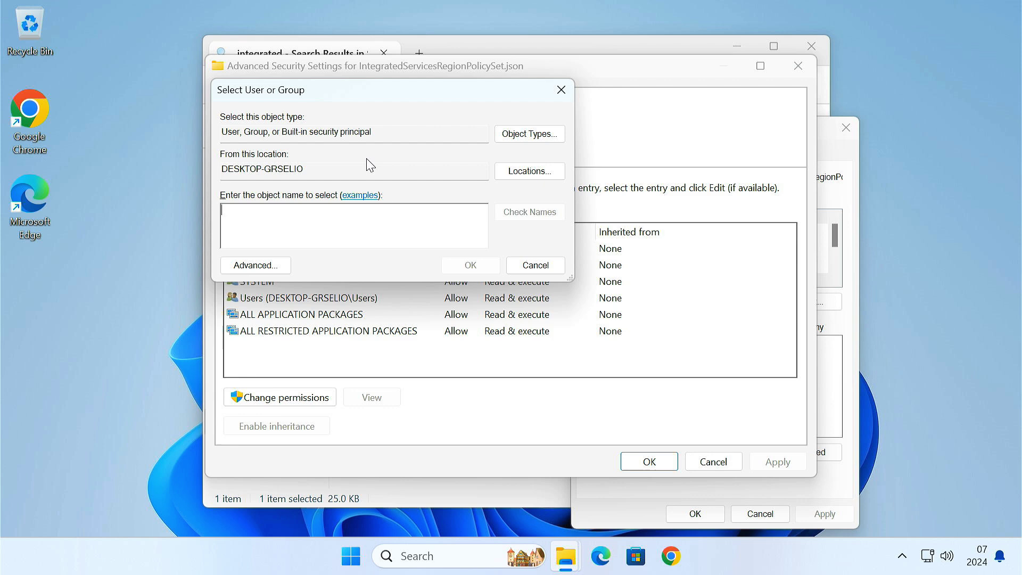
text(Administrators)
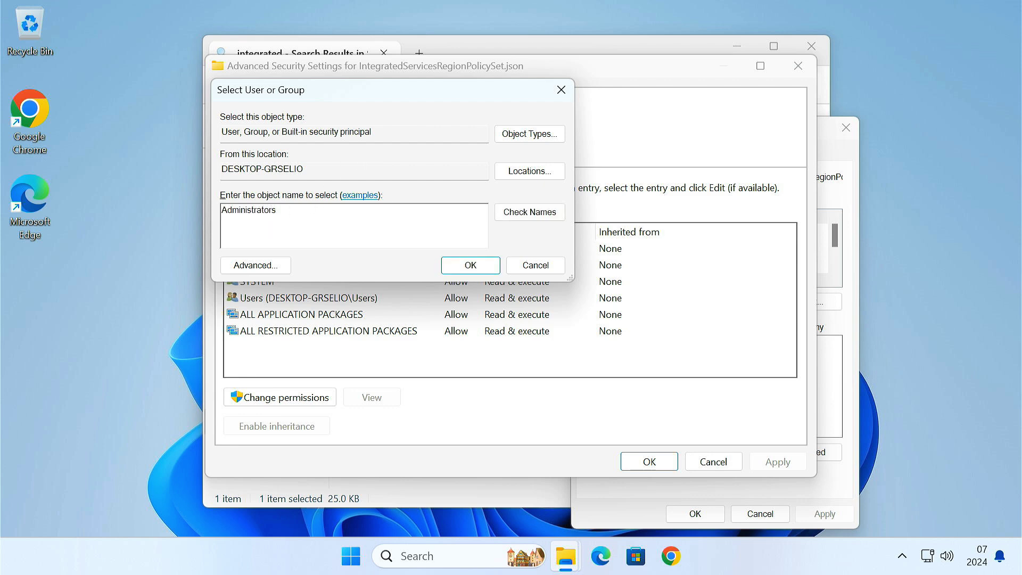
click(525, 216)
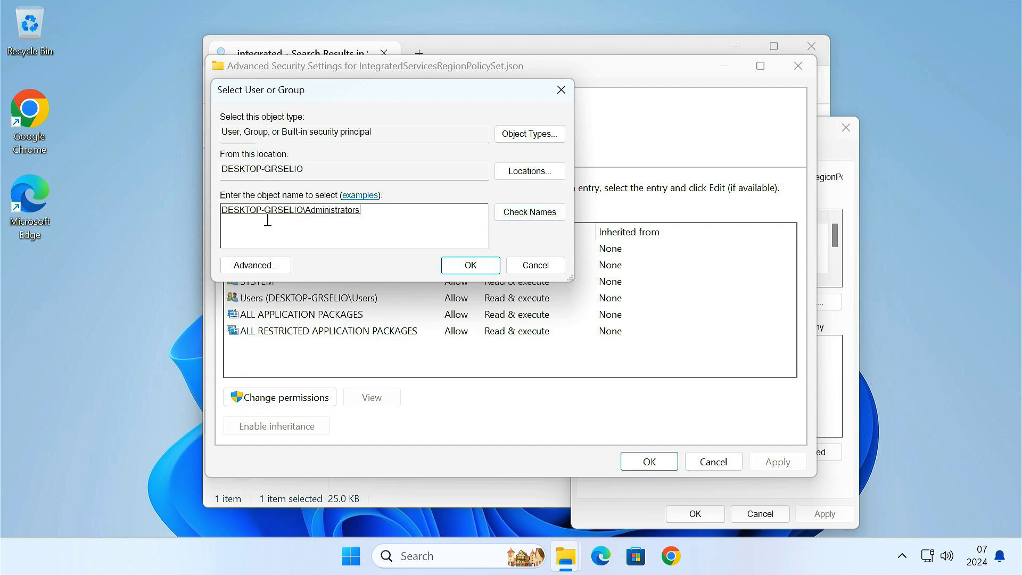
click(458, 266)
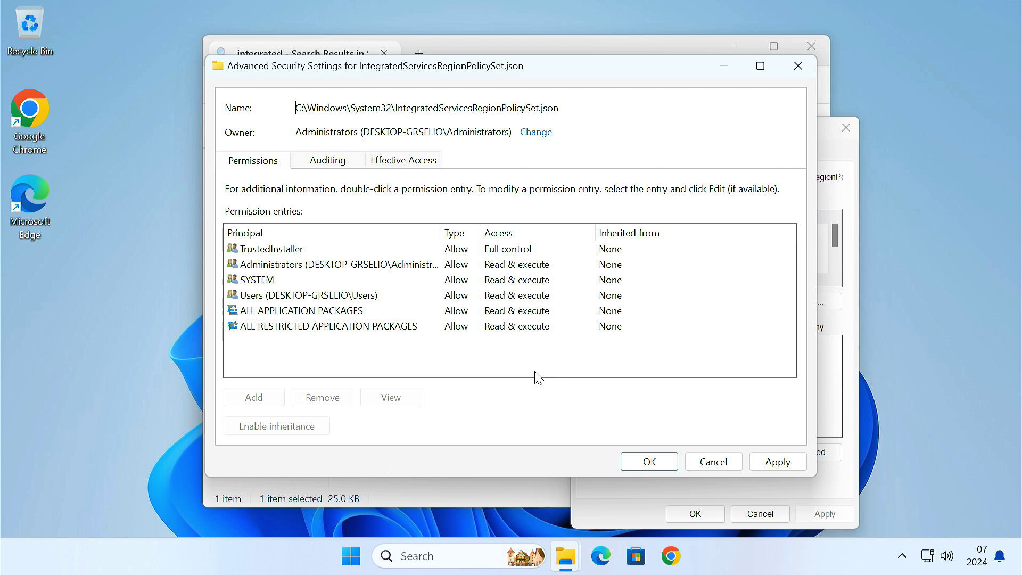
- Save the file's ownership change and review the Administrators group's permissions
click(637, 467)
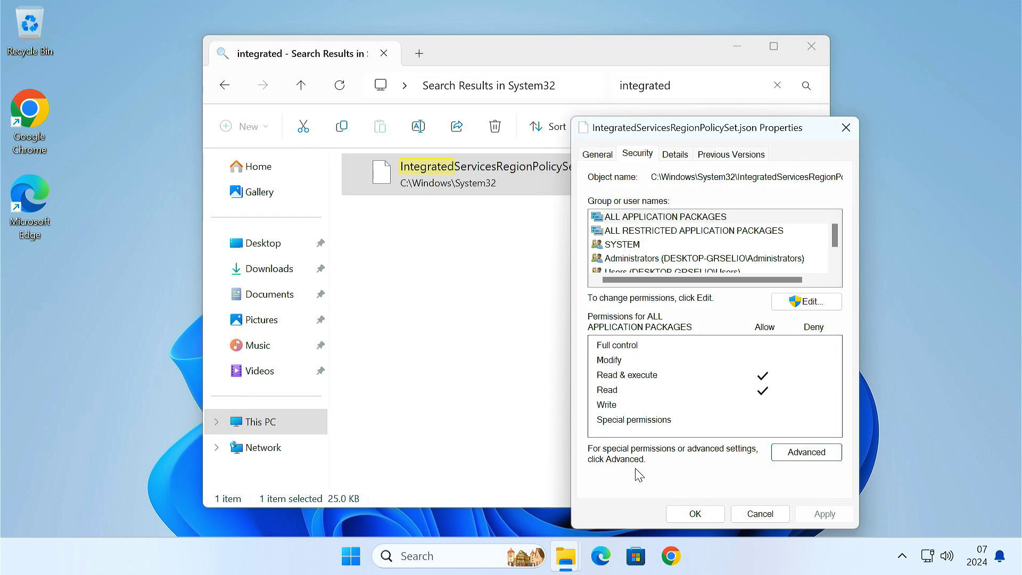
click(705, 258)
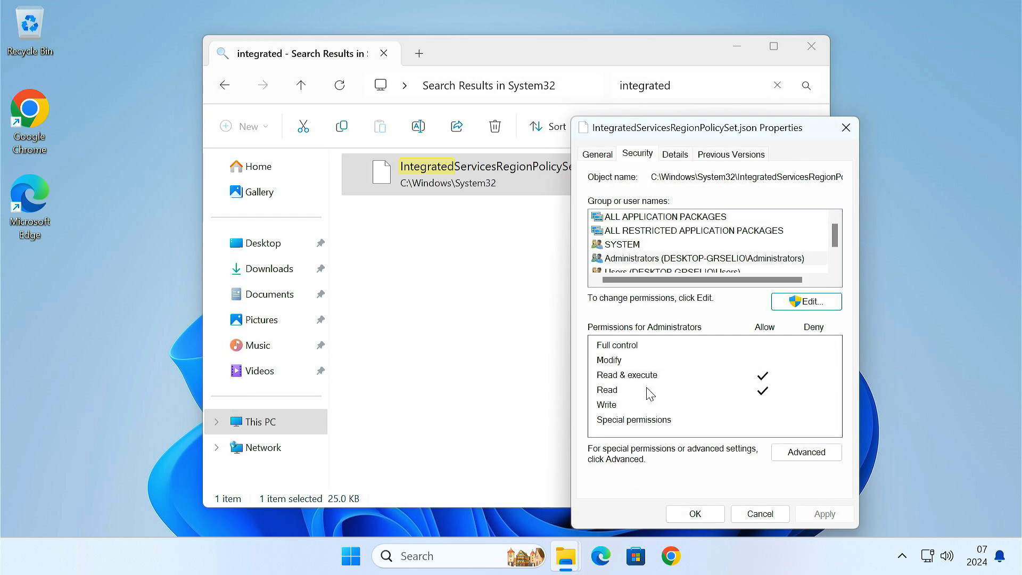
click(634, 348)
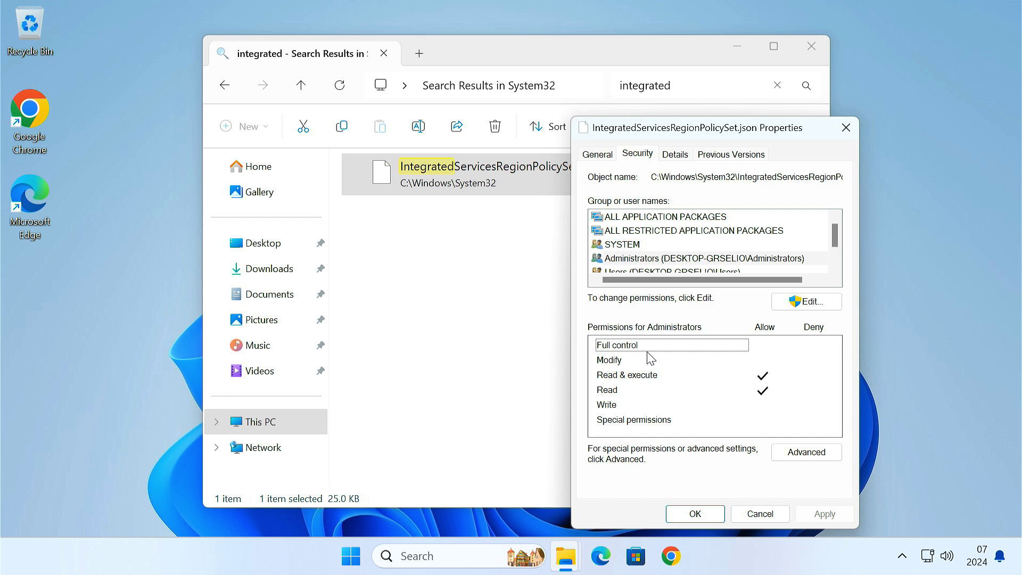
- Grant Administrators Full control of IntegratedServicesRegionPolicySet.json and close its Properties
click(814, 302)
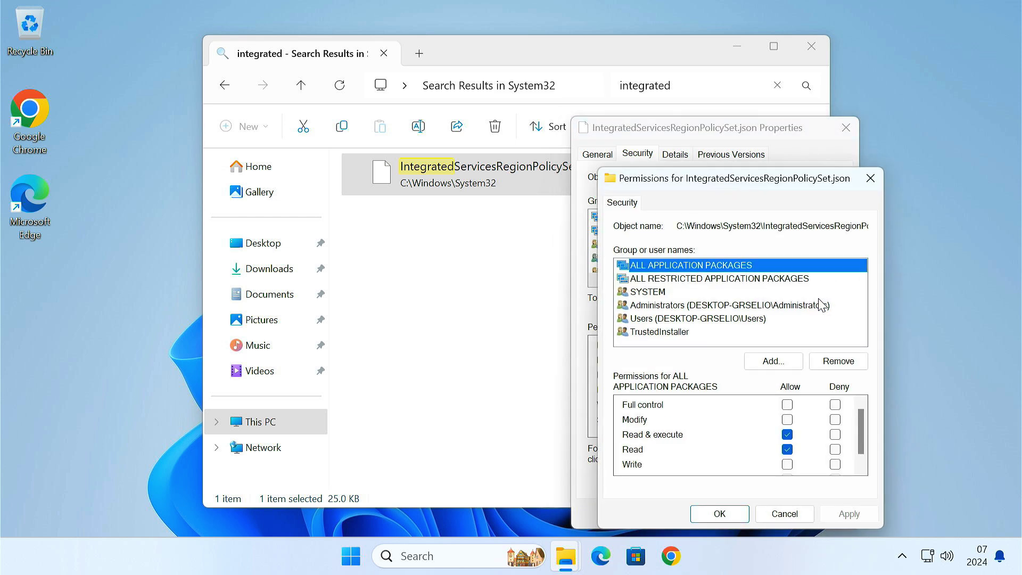
click(686, 308)
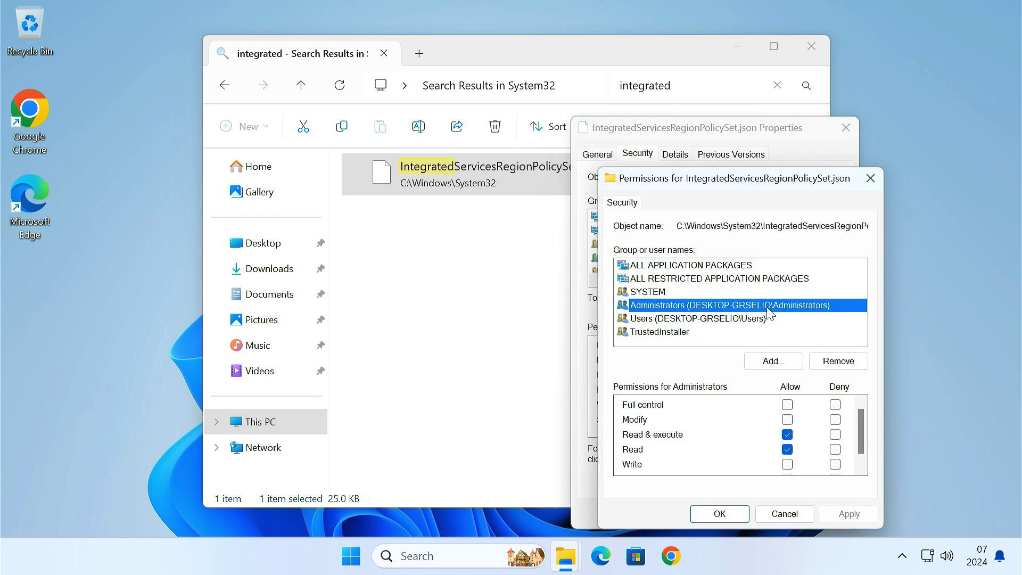
click(787, 406)
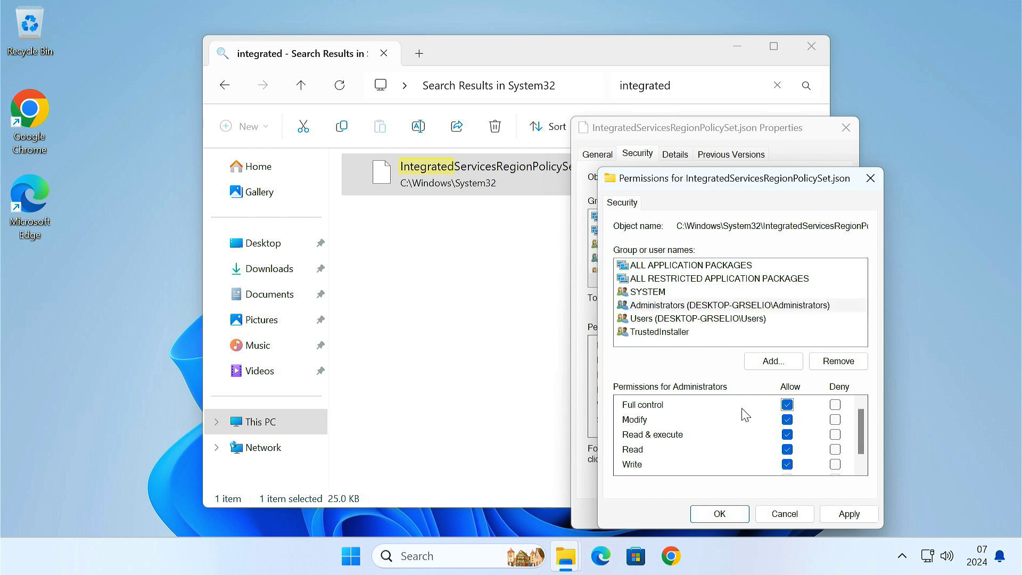
click(848, 514)
click(586, 352)
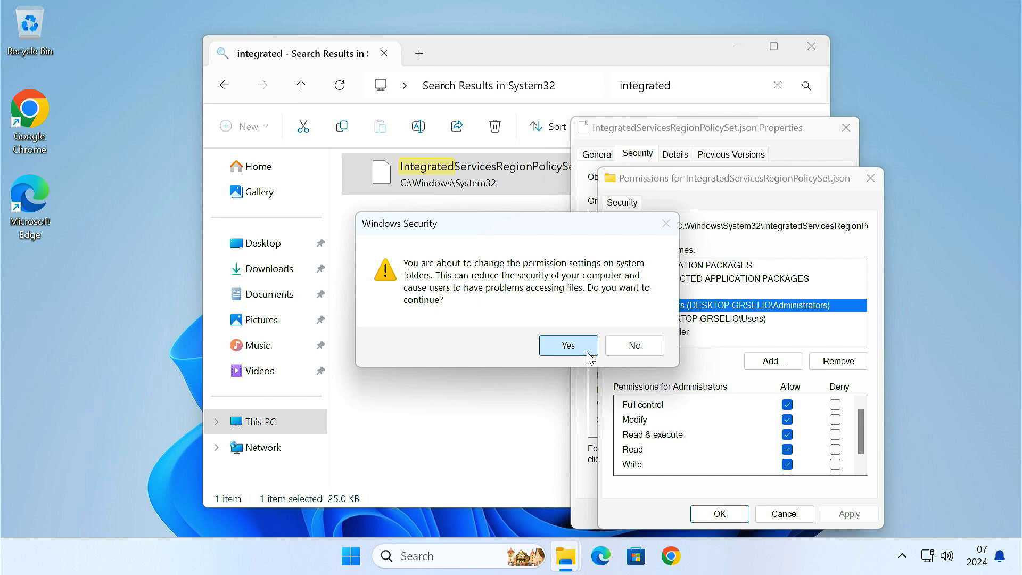
click(709, 512)
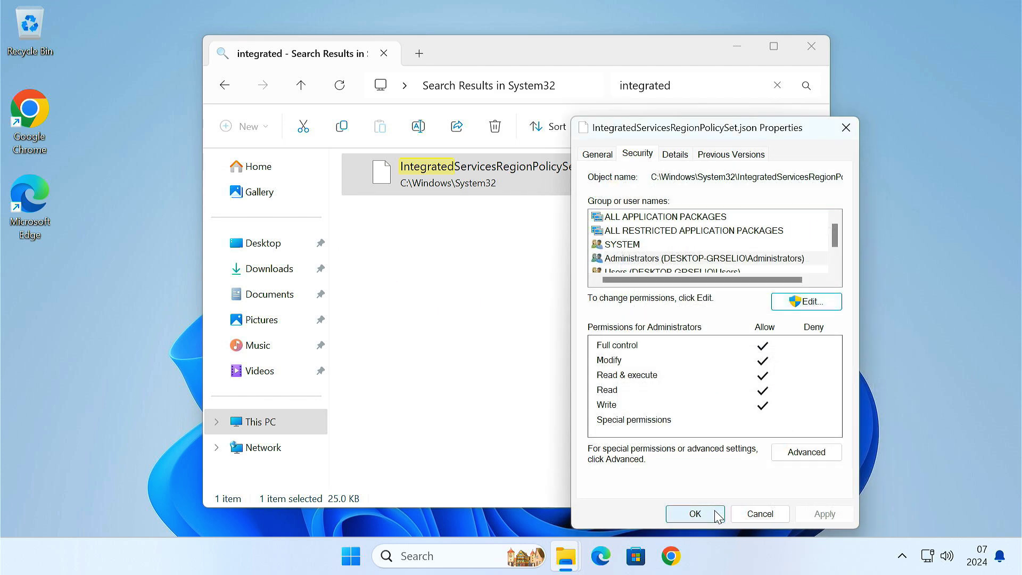
click(695, 514)
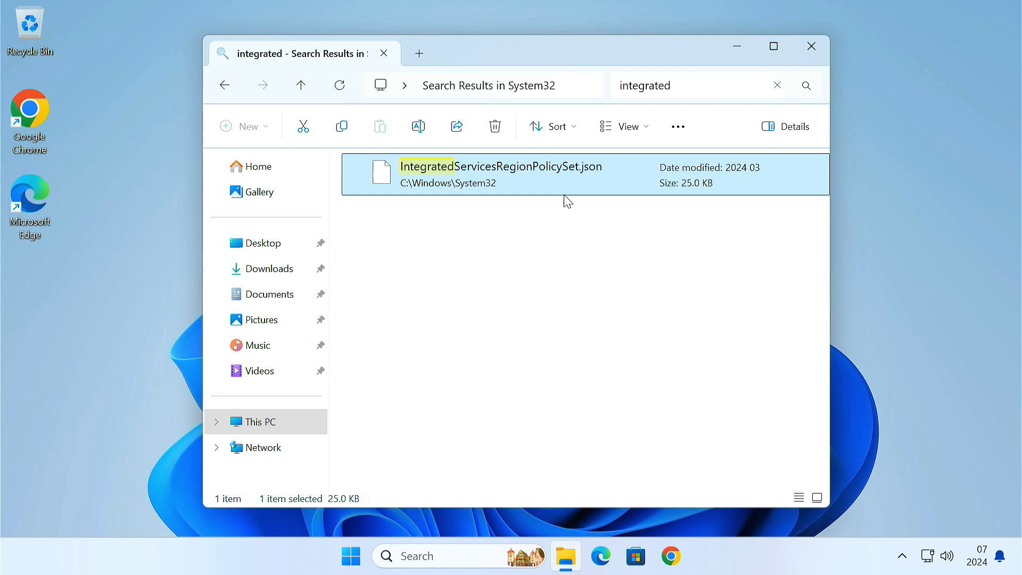
- Launch Registry Editor with admin approval and select the HKEY_USERS Geo path in the Edge notes
click(738, 47)
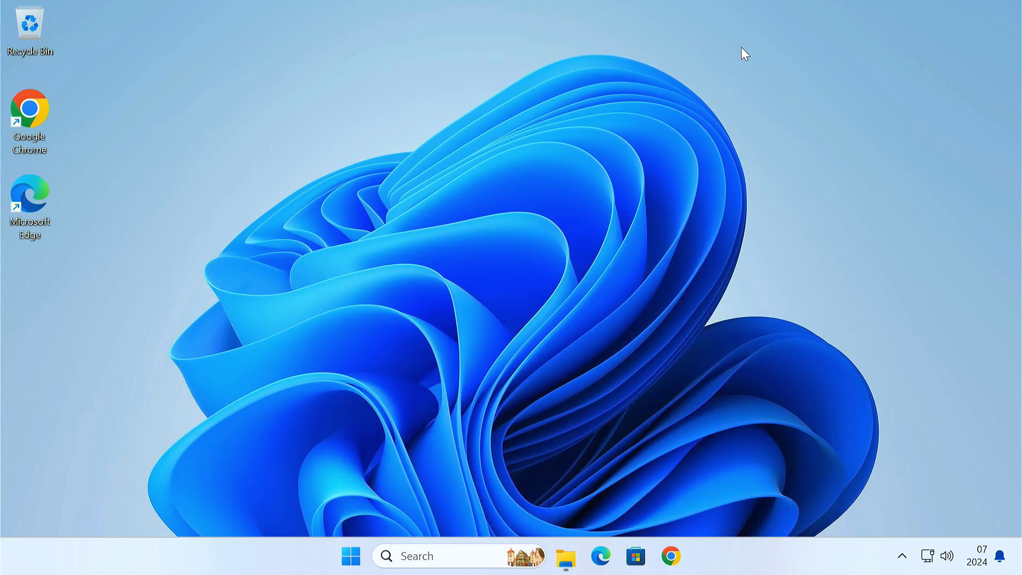
click(448, 559)
text(registry)
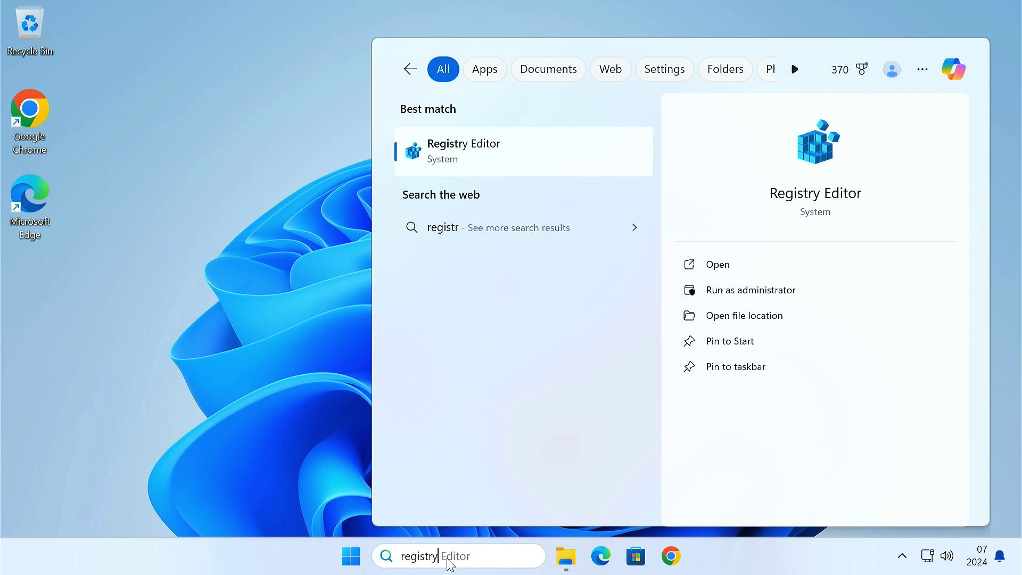
click(538, 163)
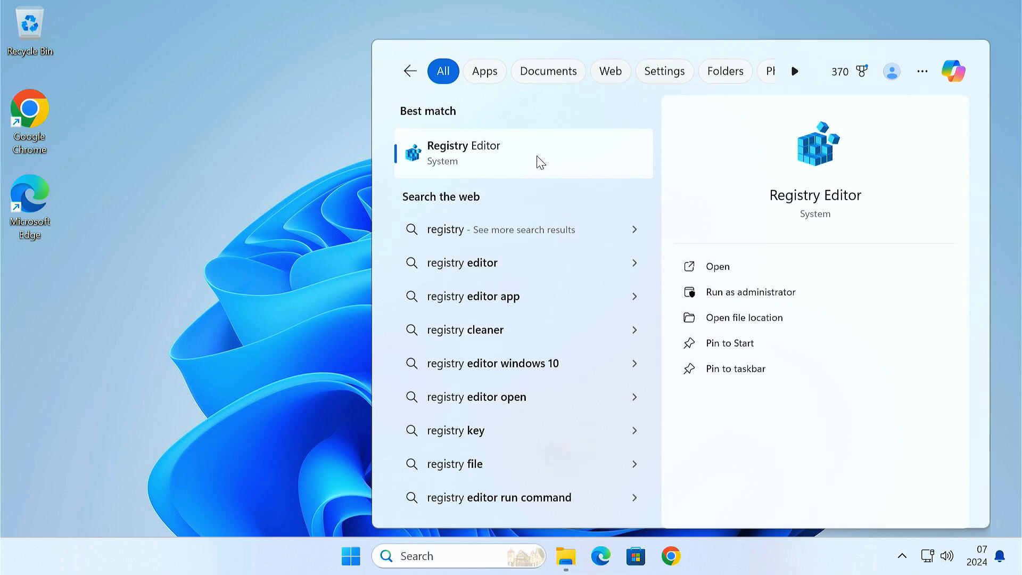
click(463, 410)
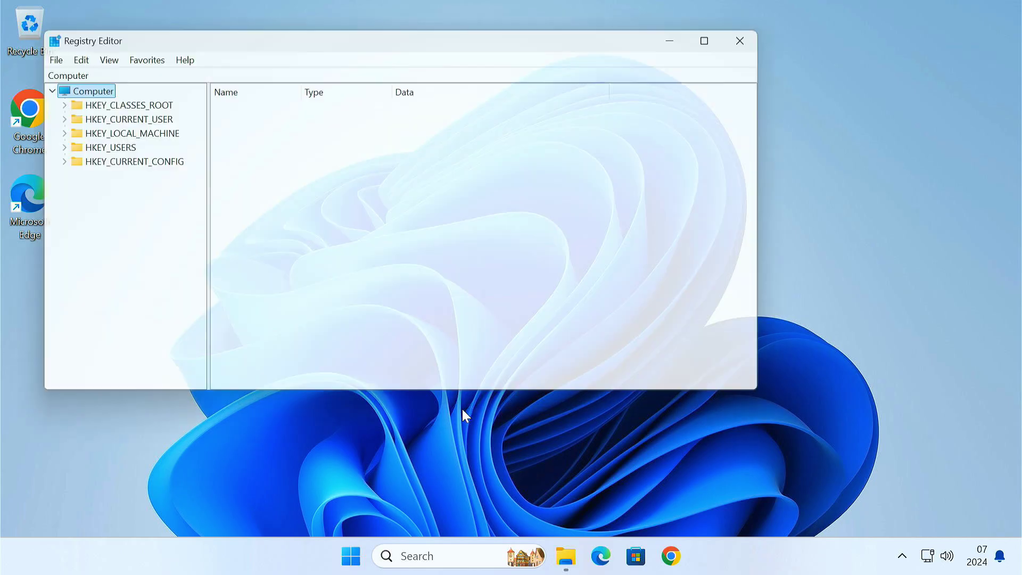
click(706, 556)
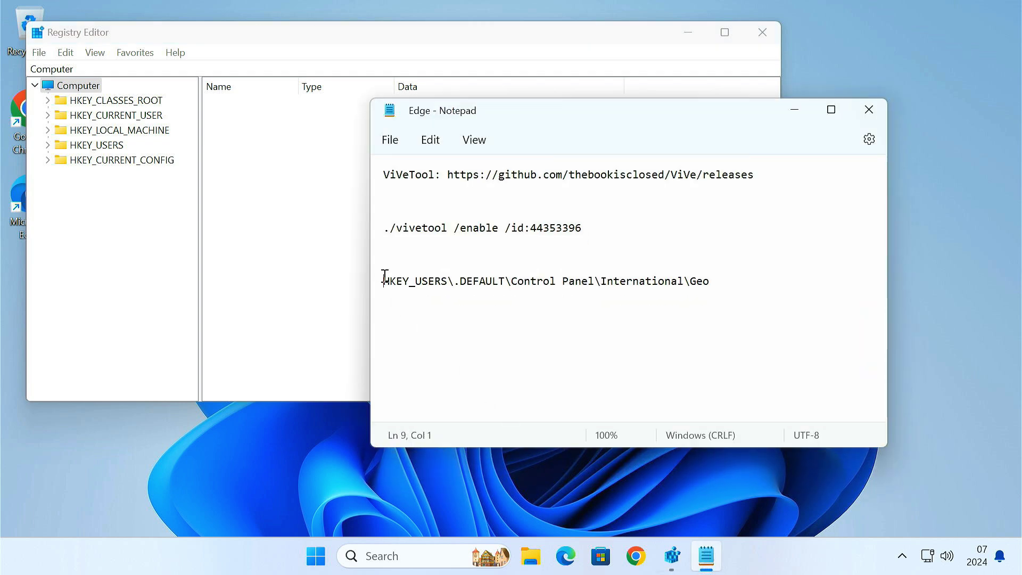
drag(386, 279, 745, 283)
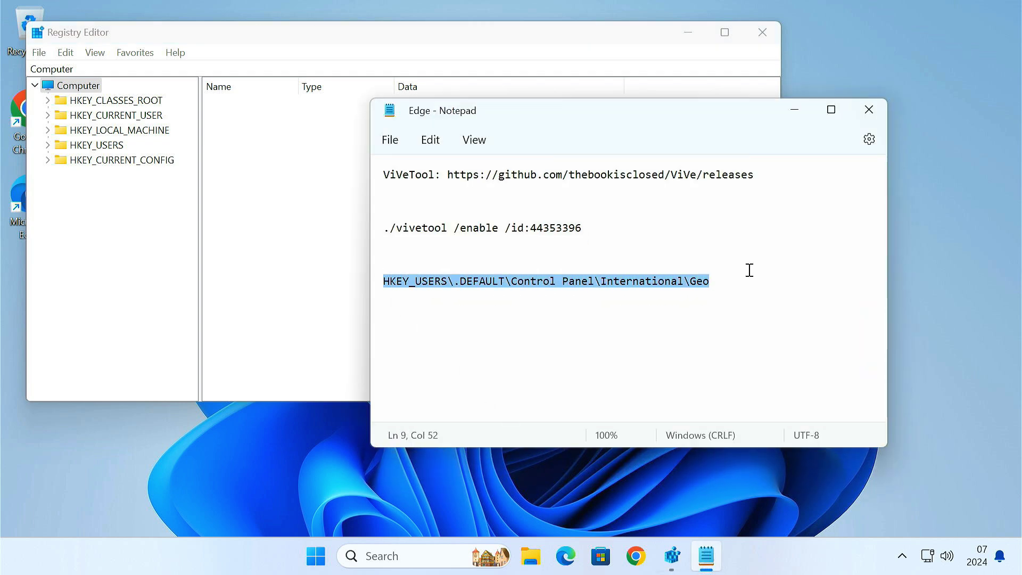
- Go to HKEY_USERS\.DEFAULT\Control Panel\International\Geo, verify Name US and Nation 244, then close Registry Editor
click(795, 110)
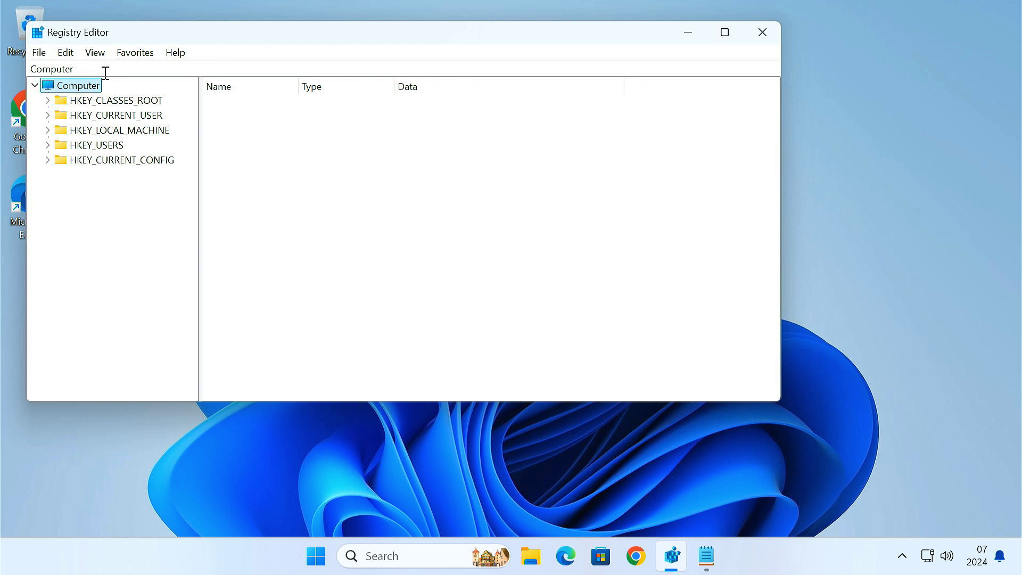
drag(106, 72, 28, 63)
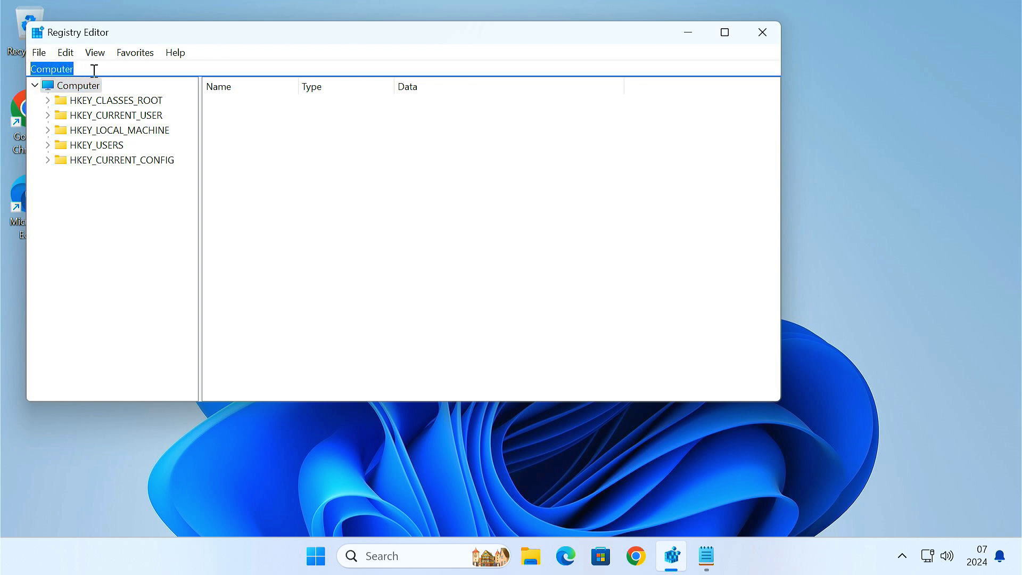
text(HKEY_USERS\.DEFAULT\Control Panel\International\Geo)
key(Return)
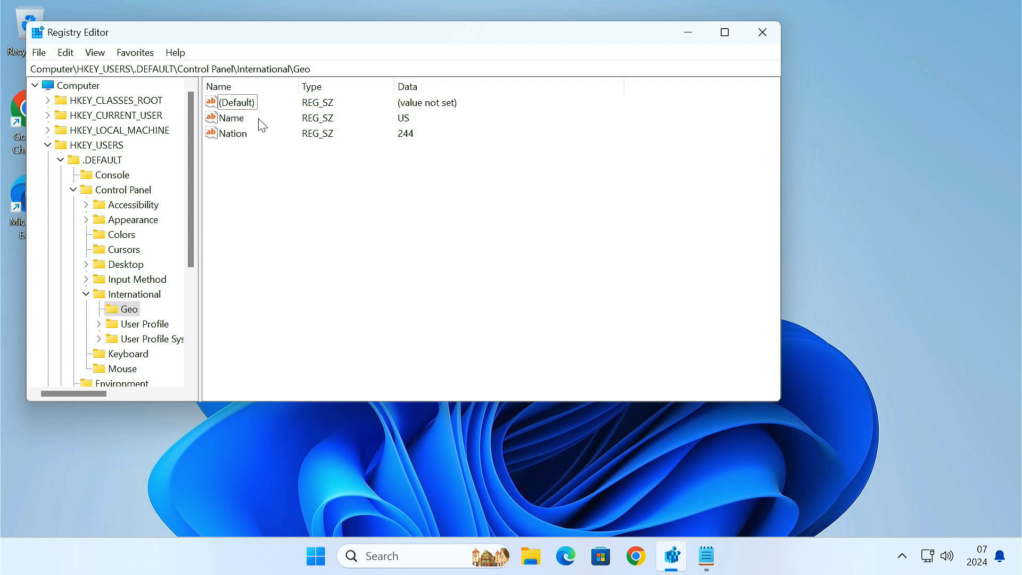
click(242, 121)
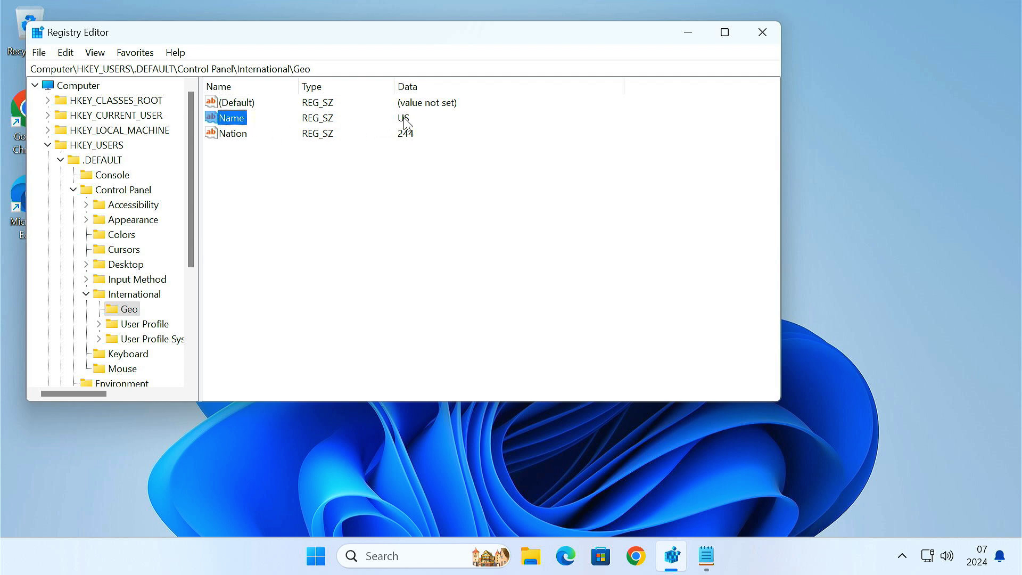
drag(395, 117, 428, 122)
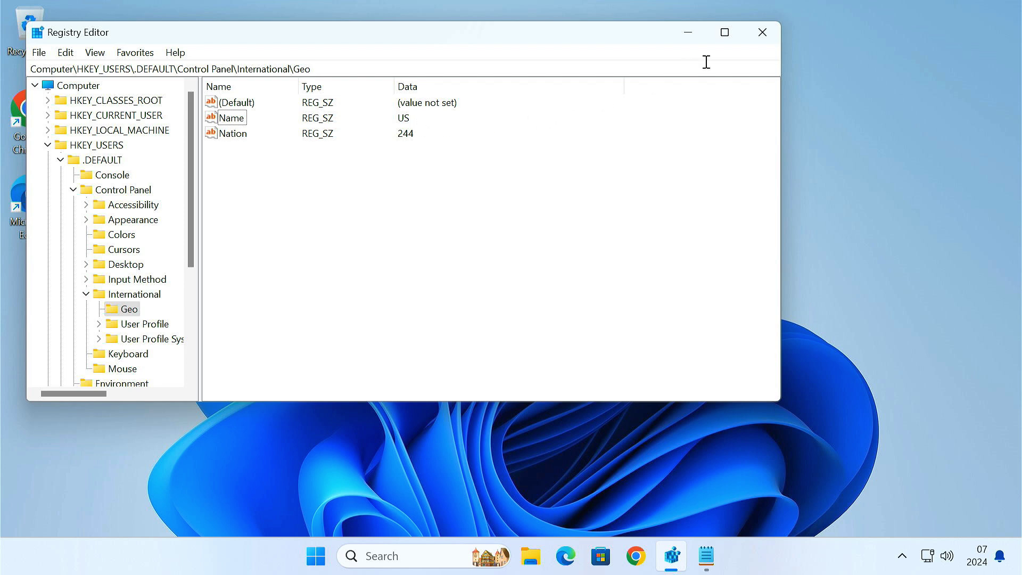
click(763, 33)
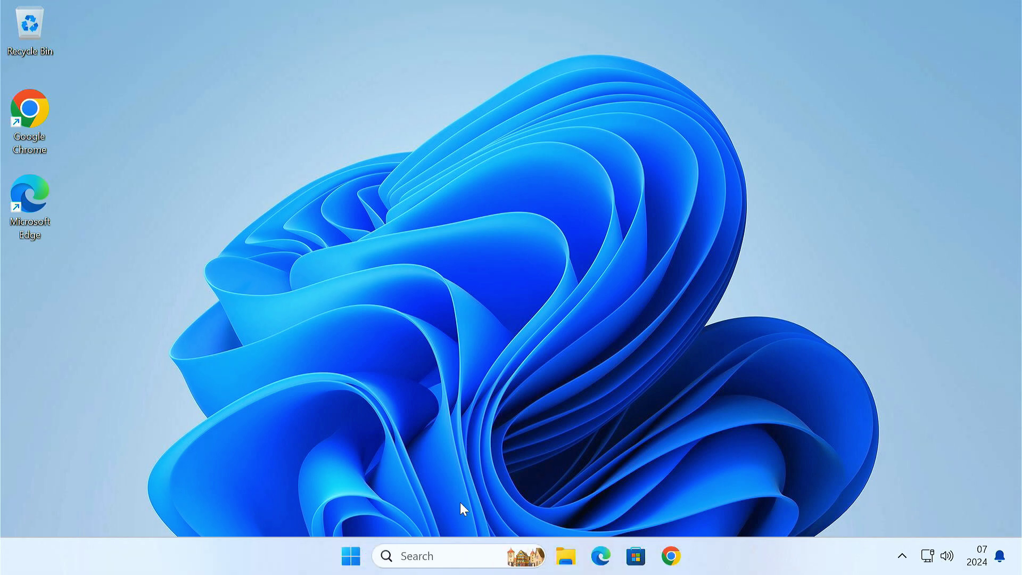
- Run Notepad as administrator
click(437, 552)
text(not)
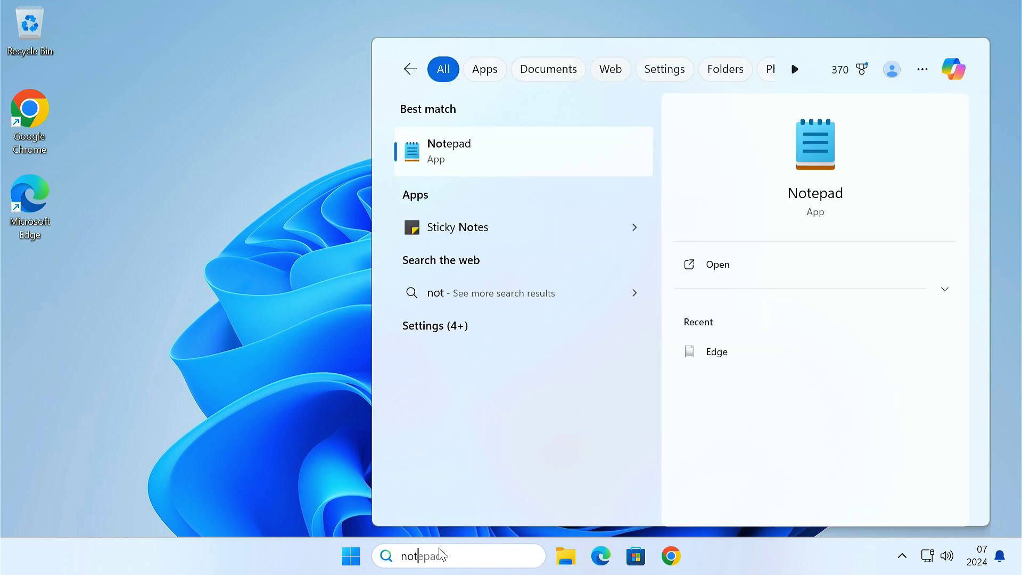
text(epad)
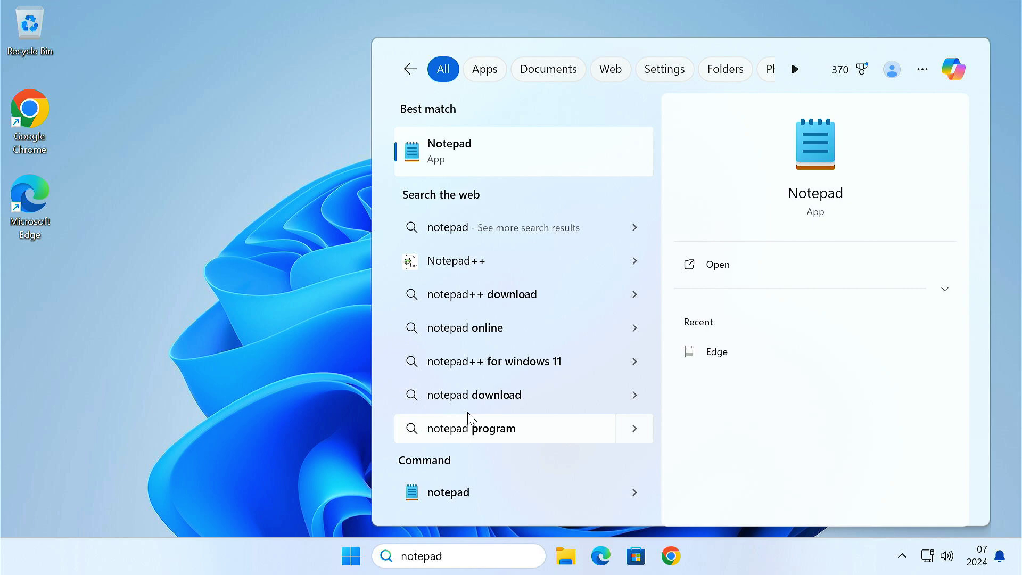
right_click(526, 152)
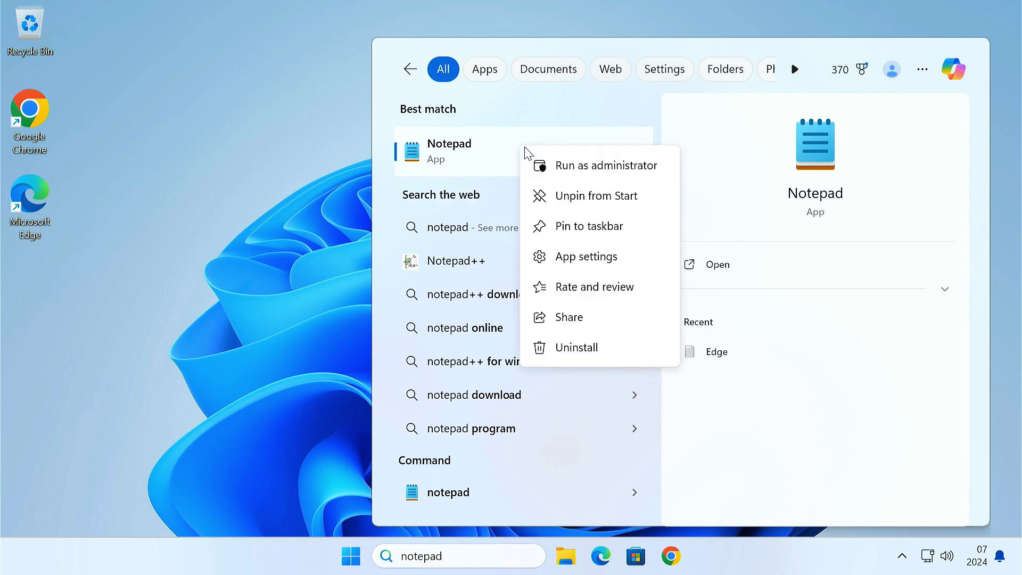
click(591, 168)
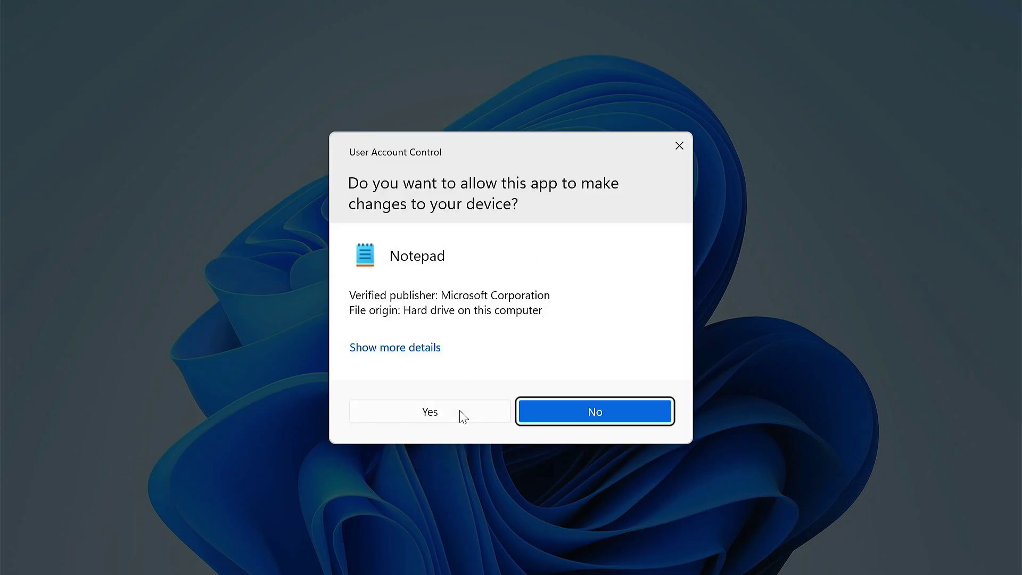
click(462, 415)
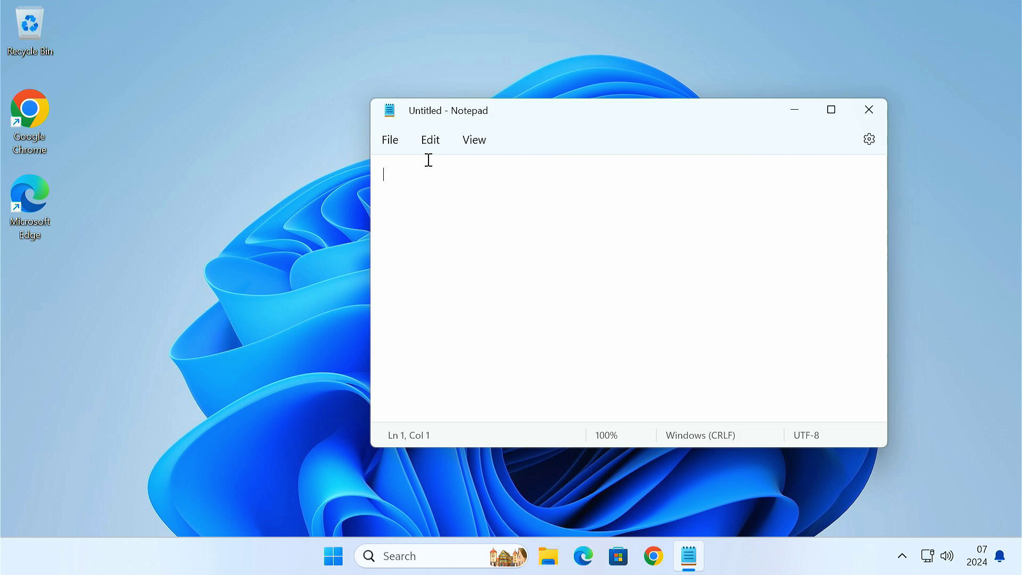
- In Notepad's Open dialog, browse to C:\Windows\System32
click(390, 141)
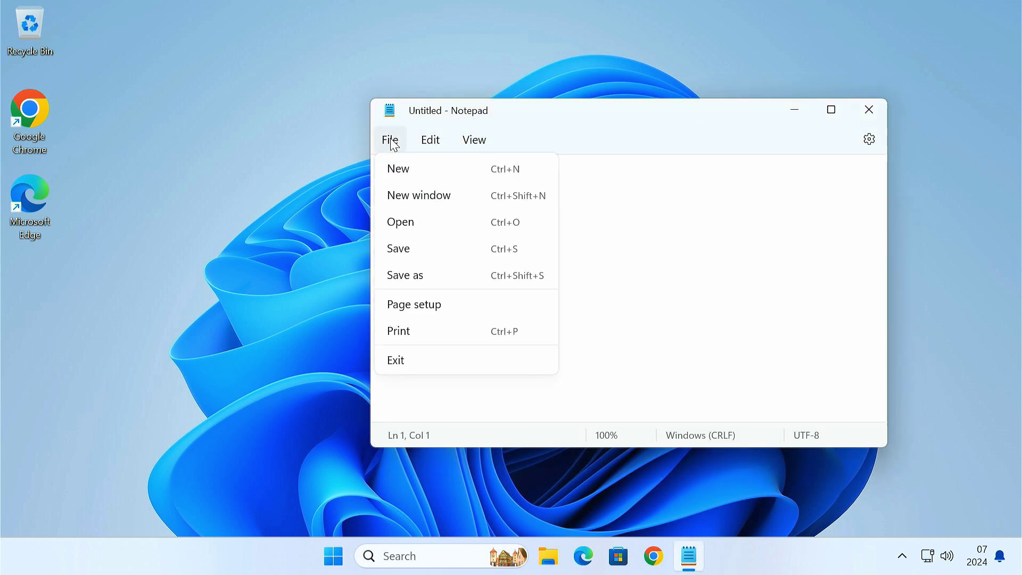
click(434, 230)
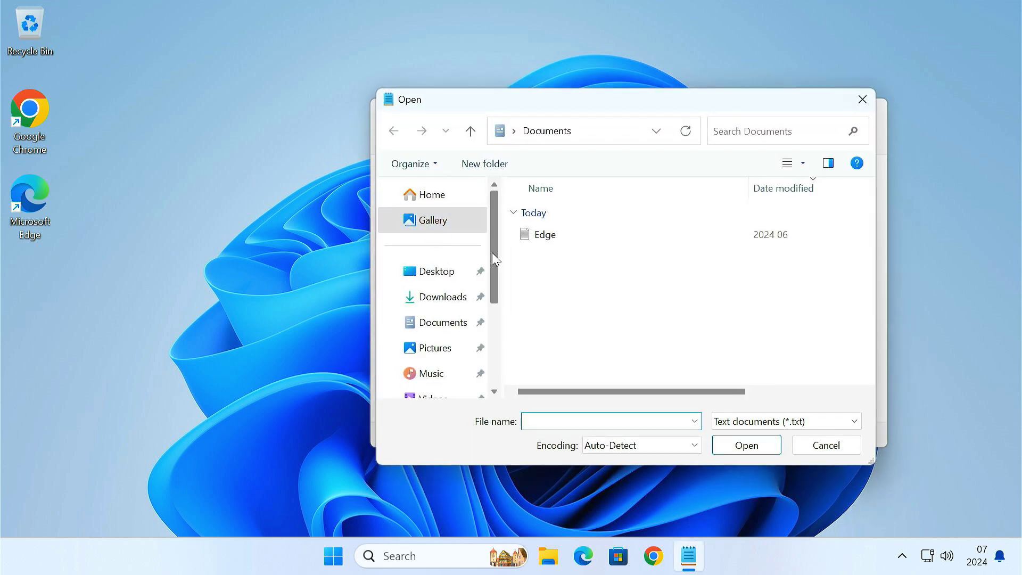
drag(494, 253, 494, 345)
click(444, 318)
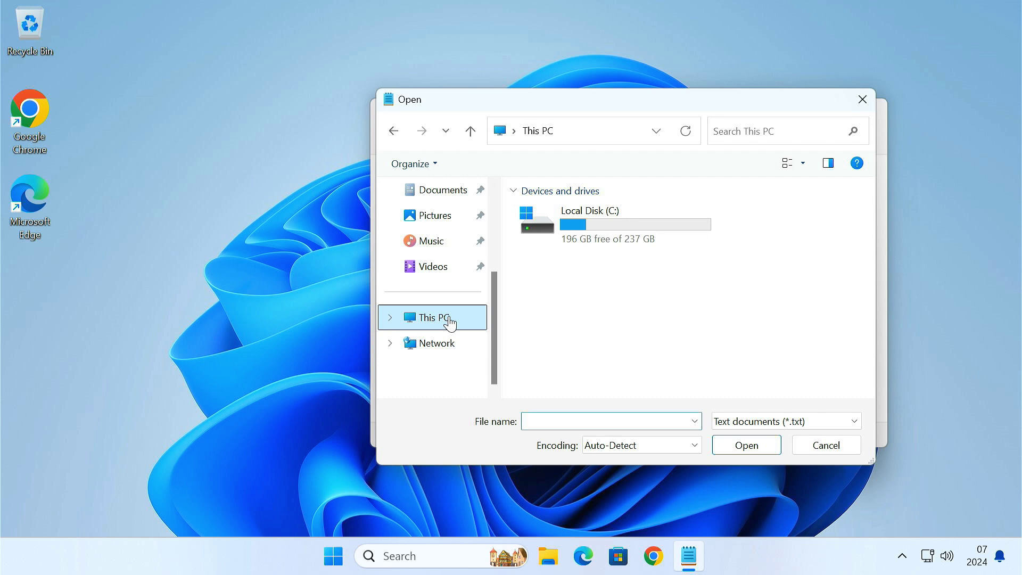
double_click(599, 225)
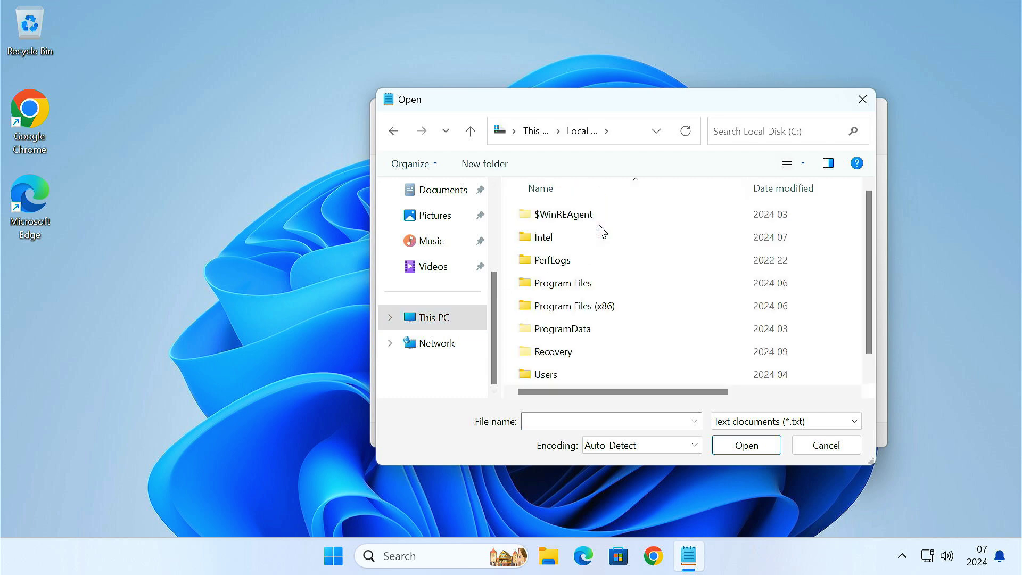
scroll(600, 237, down, 1)
double_click(595, 379)
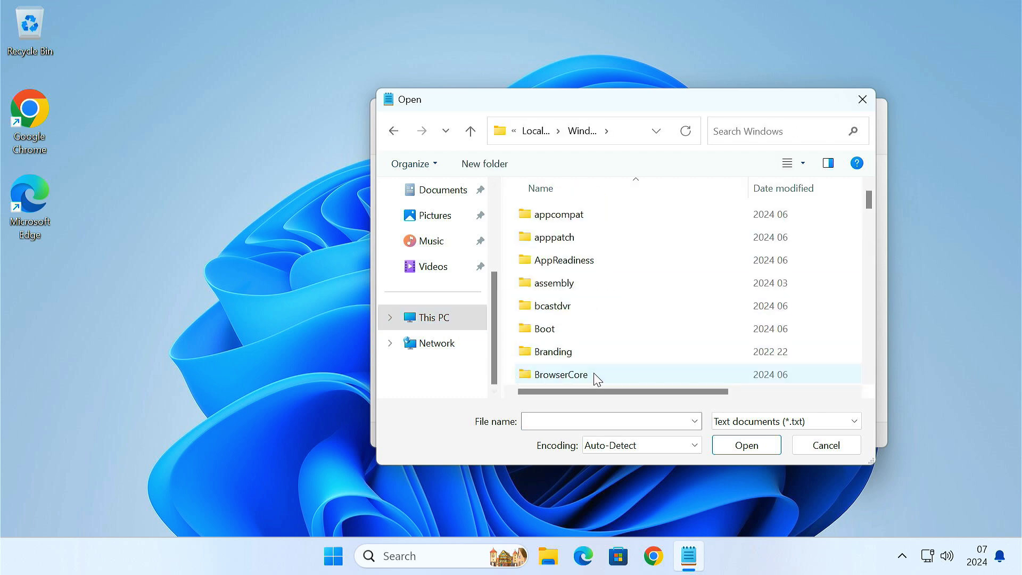
scroll(597, 380, down, 20)
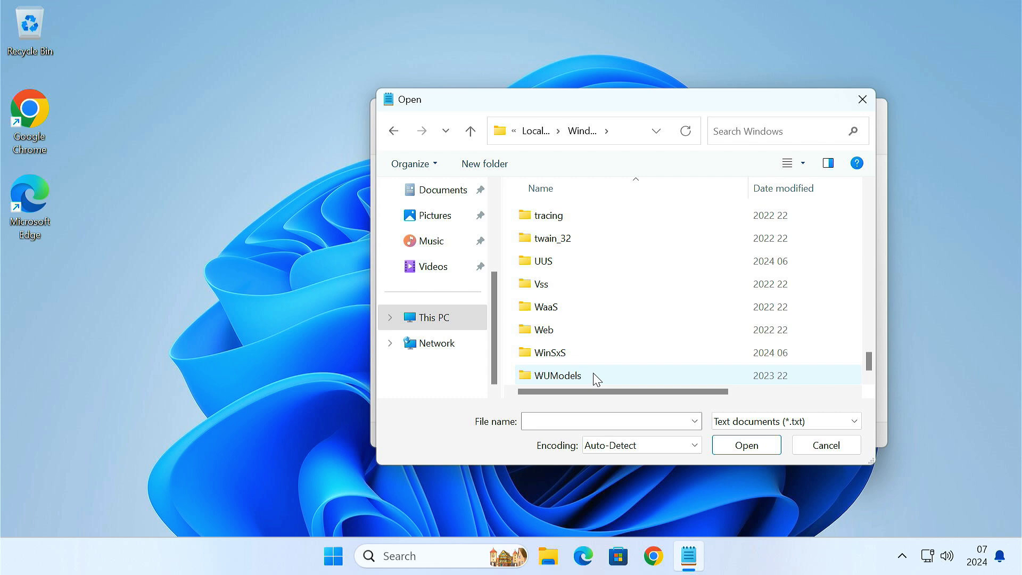
scroll(597, 379, up, 5)
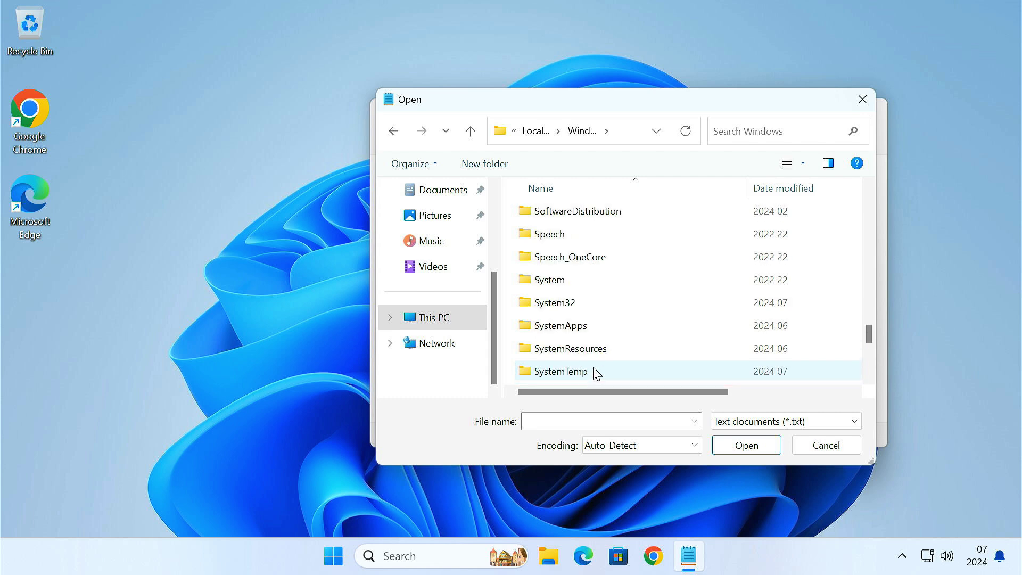
double_click(599, 303)
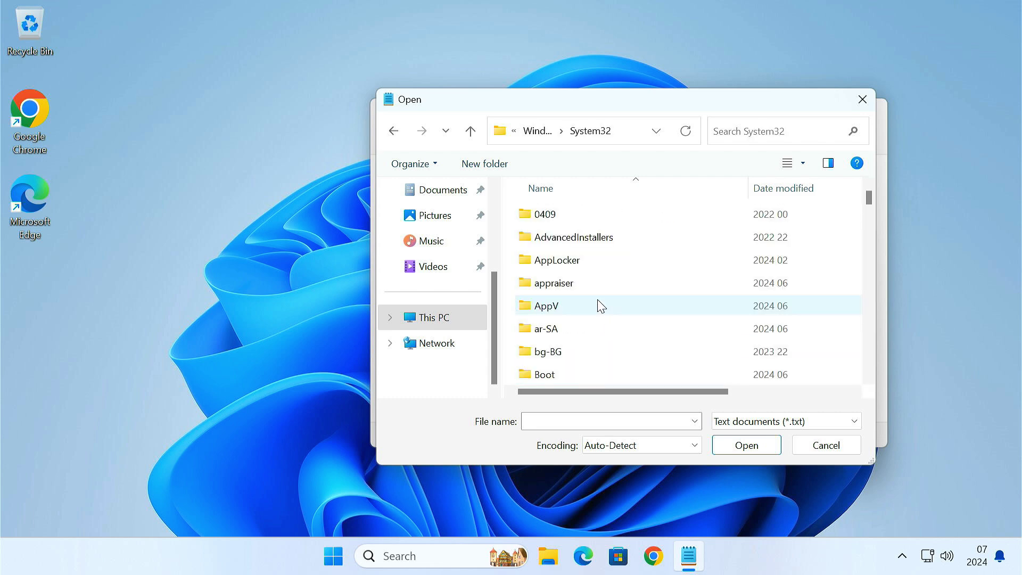
- Show All files, search 'integrated' and select IntegratedServicesRegionPolicySet.json
click(760, 420)
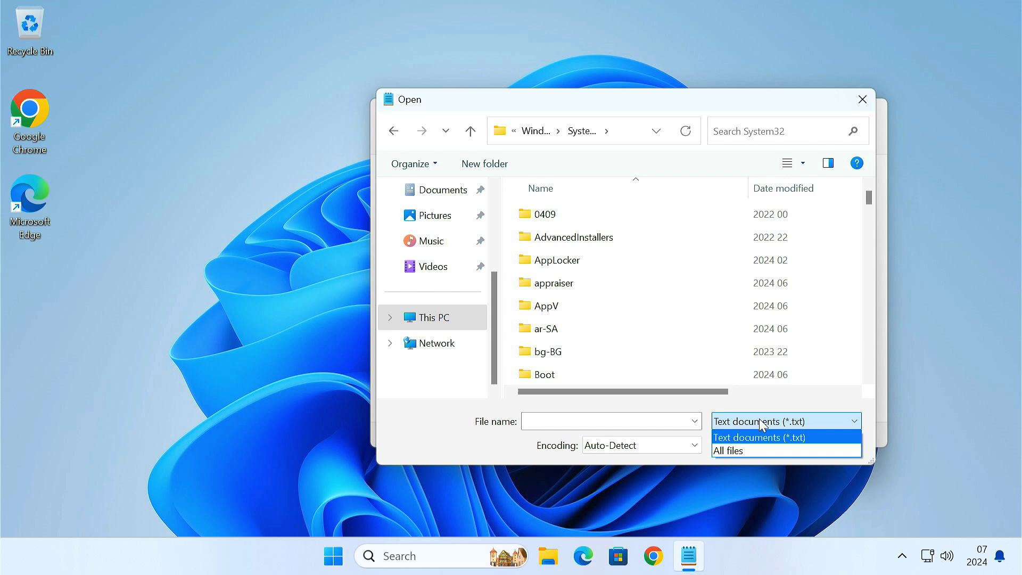
click(752, 448)
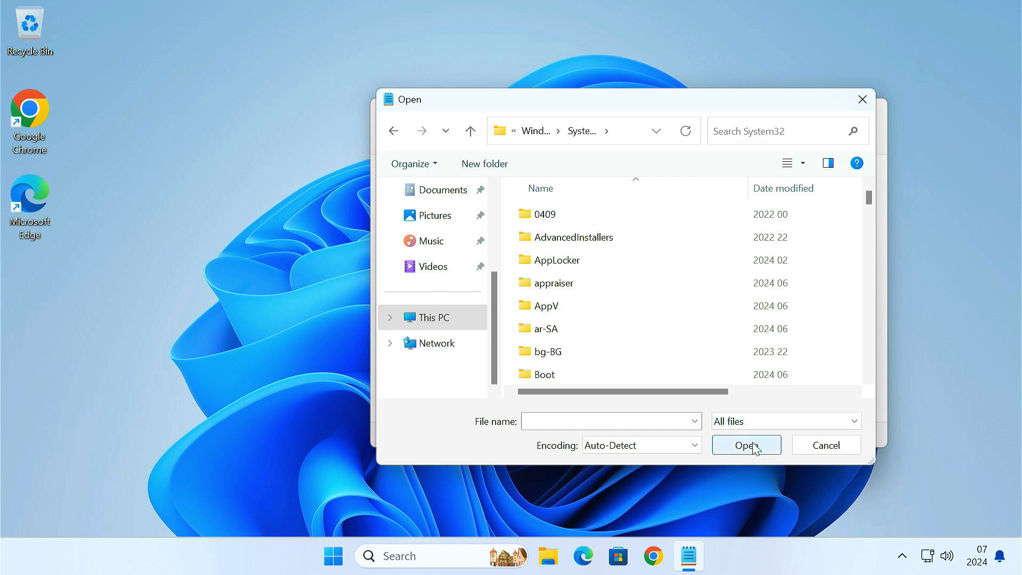
click(760, 134)
text(in)
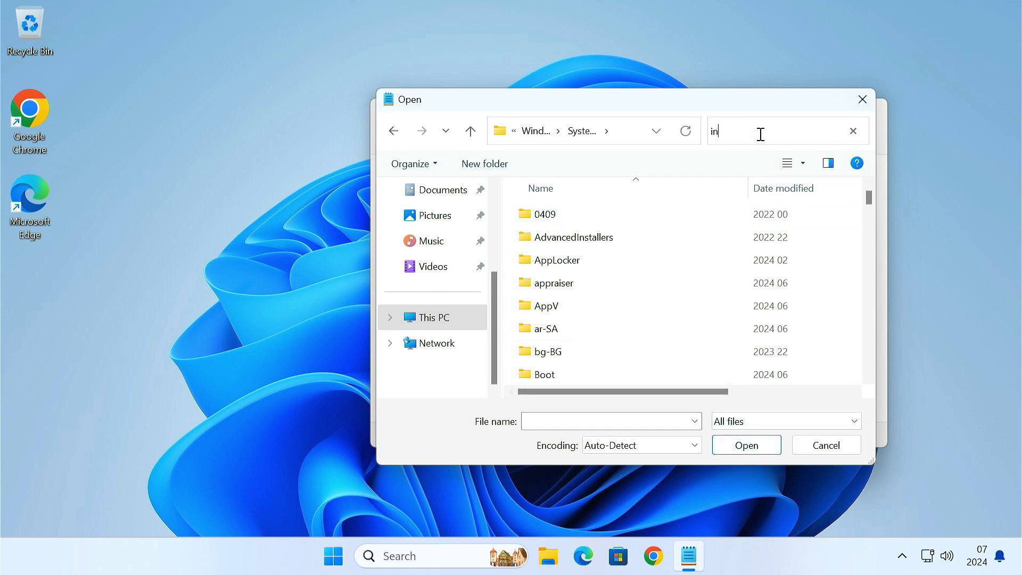
text(tegrated)
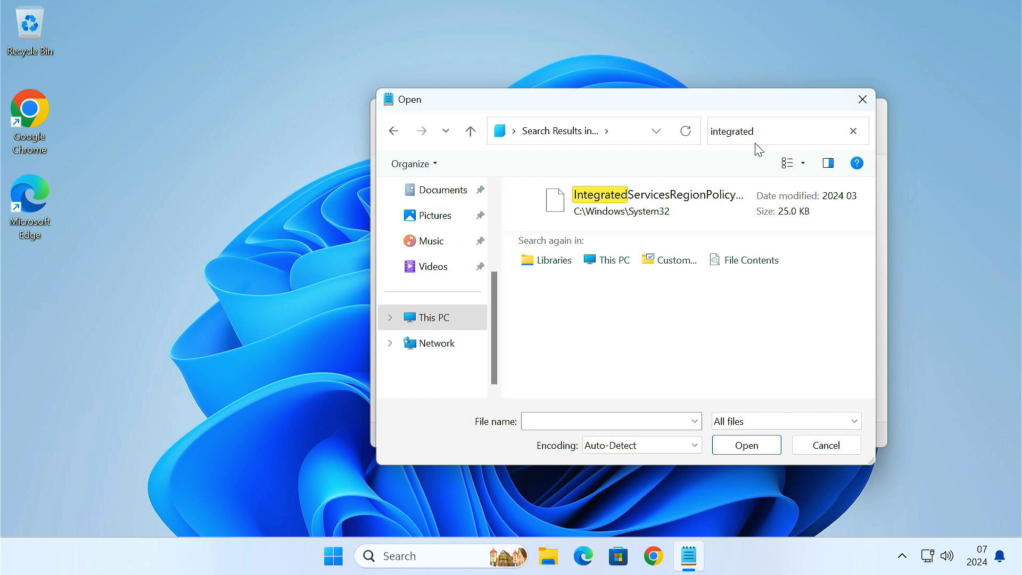
click(665, 208)
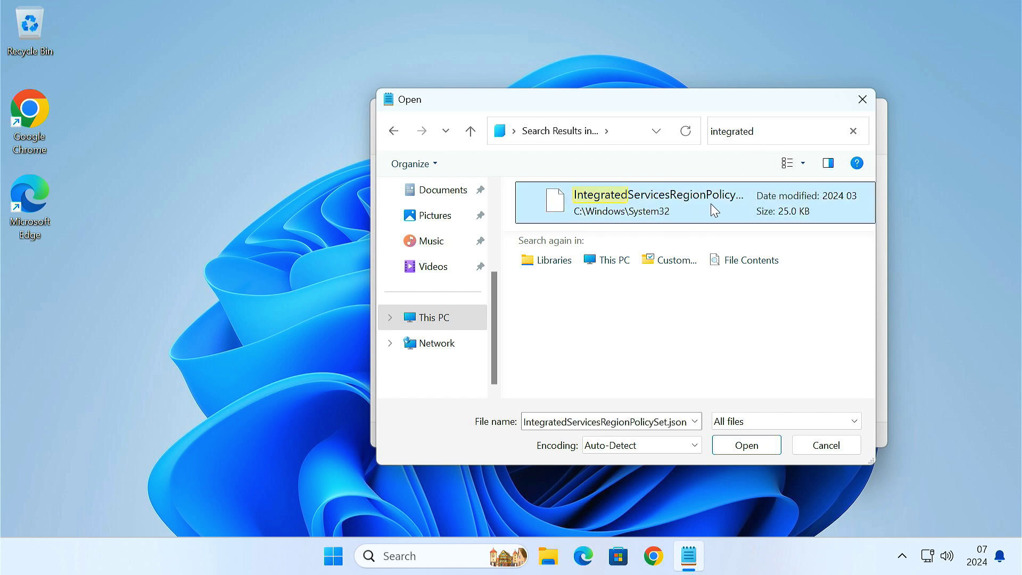
- Open the JSON and change the Edge is uninstallable defaultState from disabled to enabled
click(747, 446)
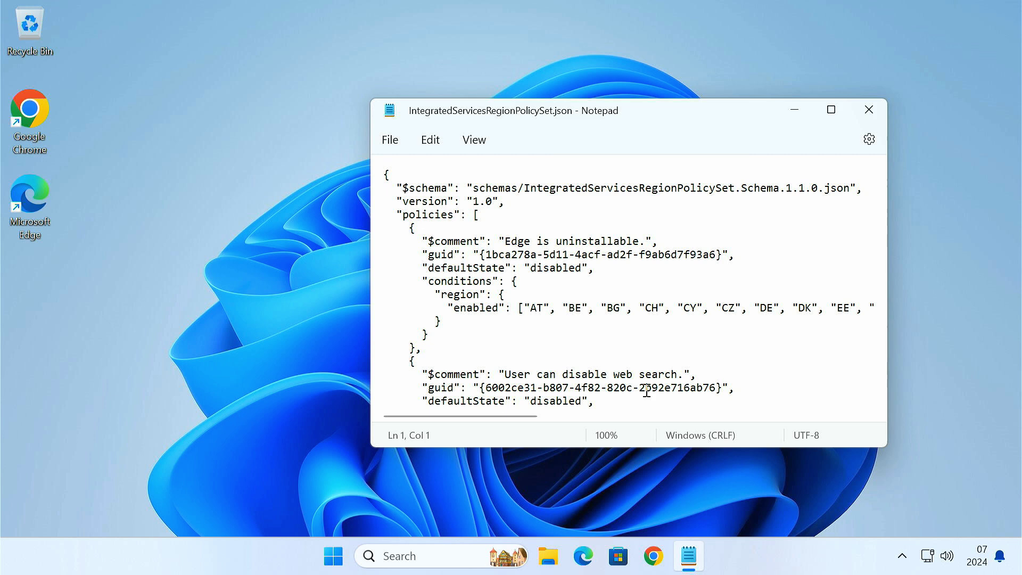
drag(505, 241, 643, 241)
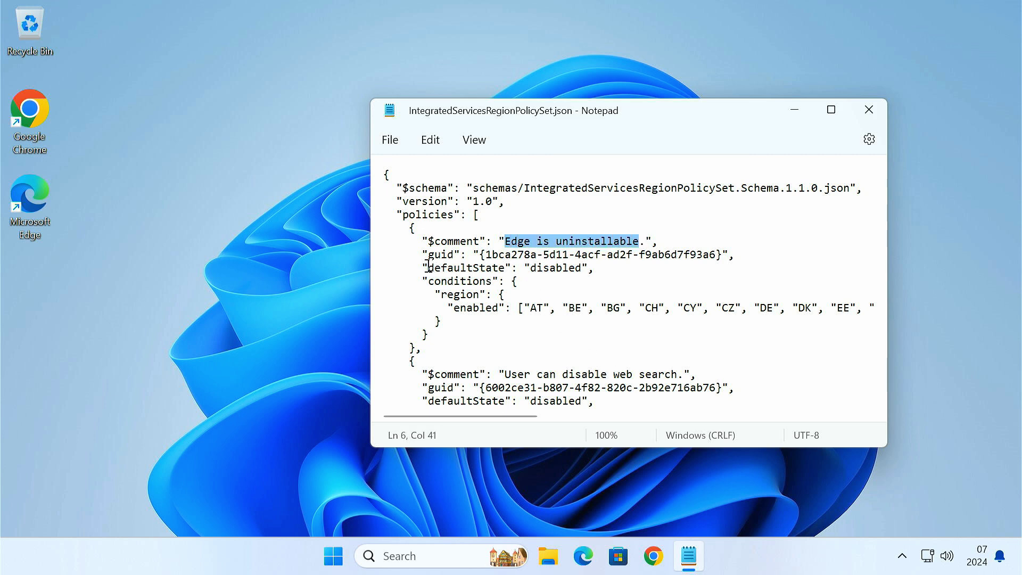
drag(429, 267, 589, 273)
key(BackSpace)
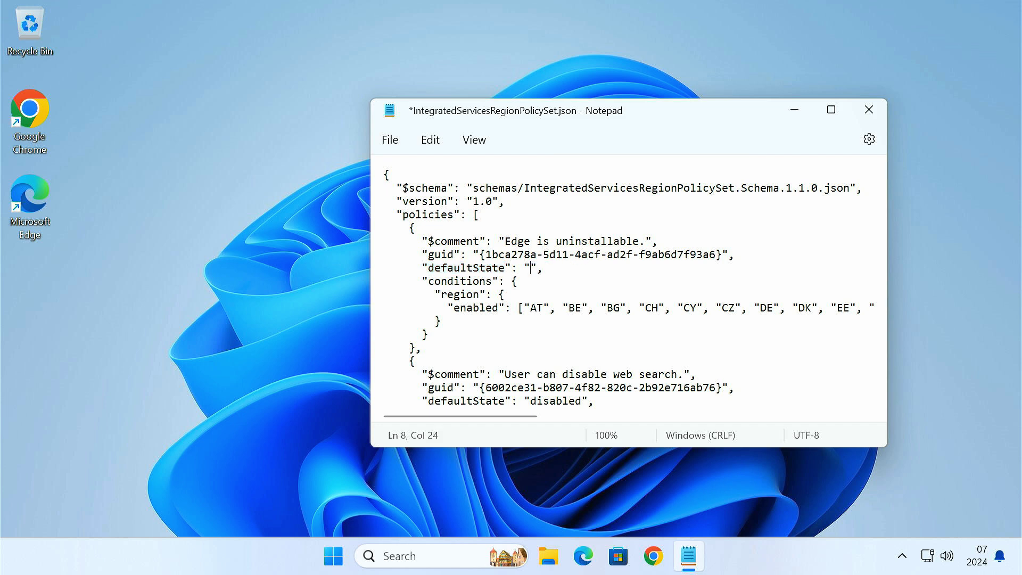
text(enabled)
- Insert "US", at the start of the Edge policy's region code list
drag(441, 294, 860, 304)
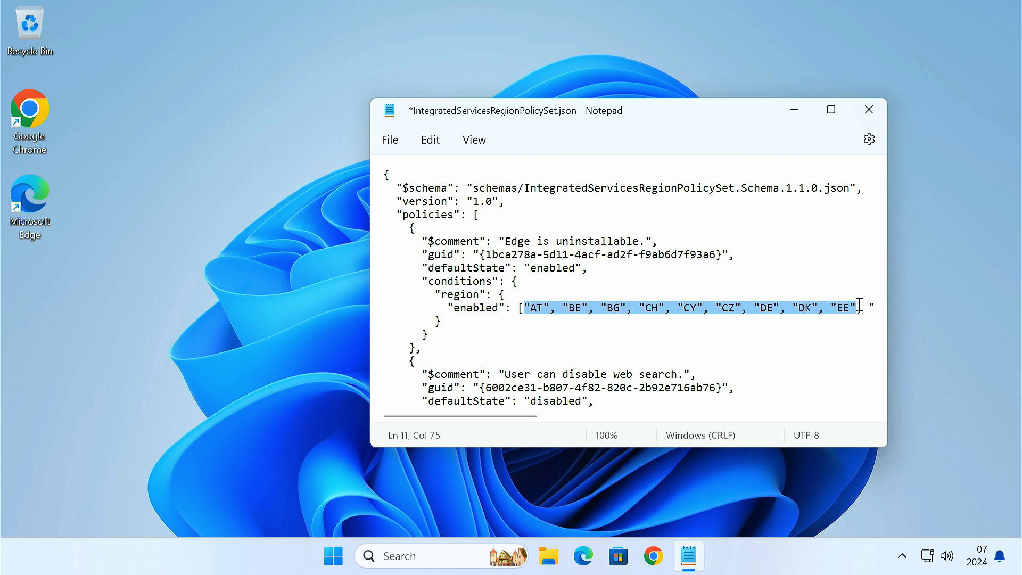
click(623, 326)
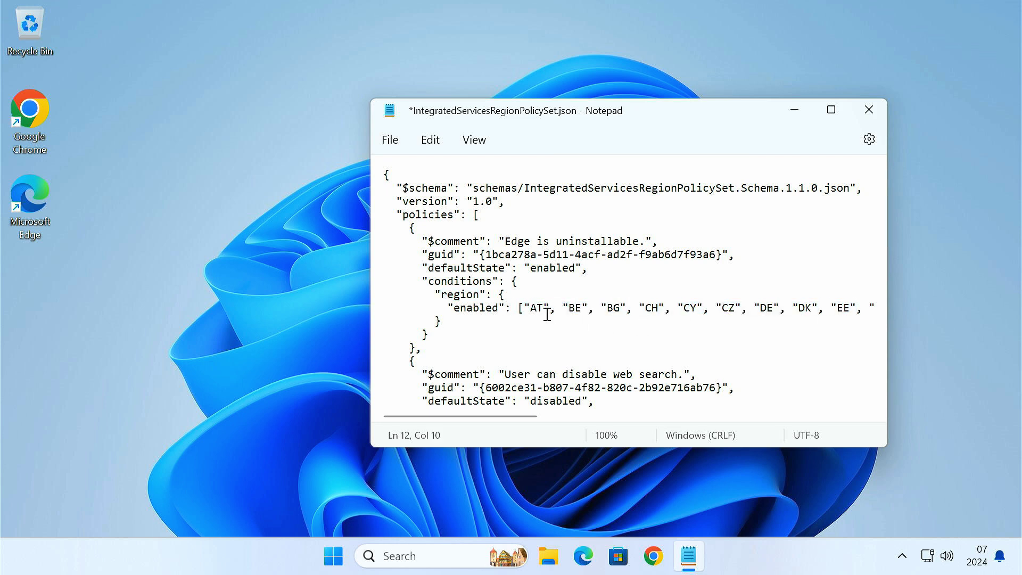
click(525, 307)
text("US",)
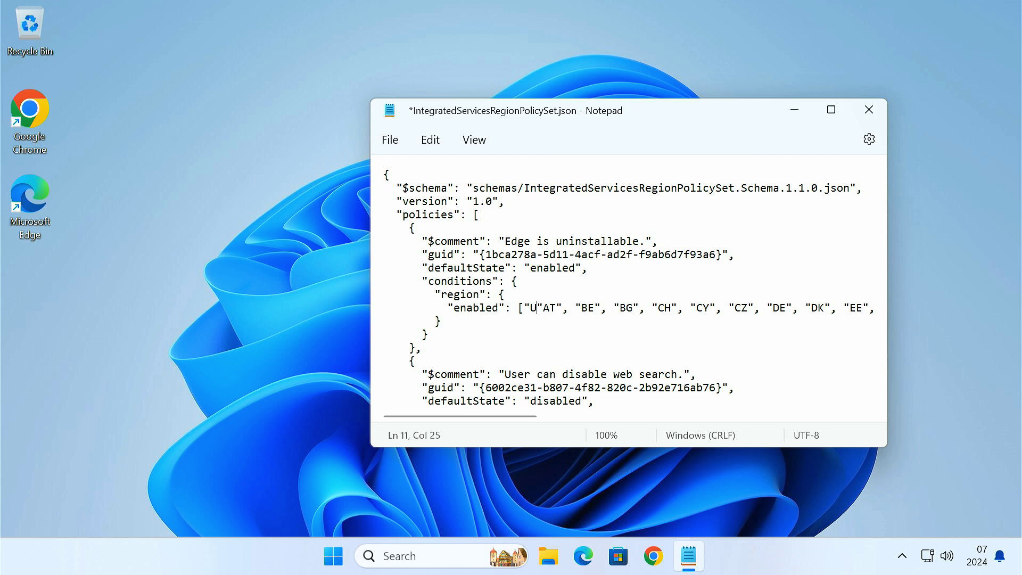
shift+click(534, 308)
key(Down)
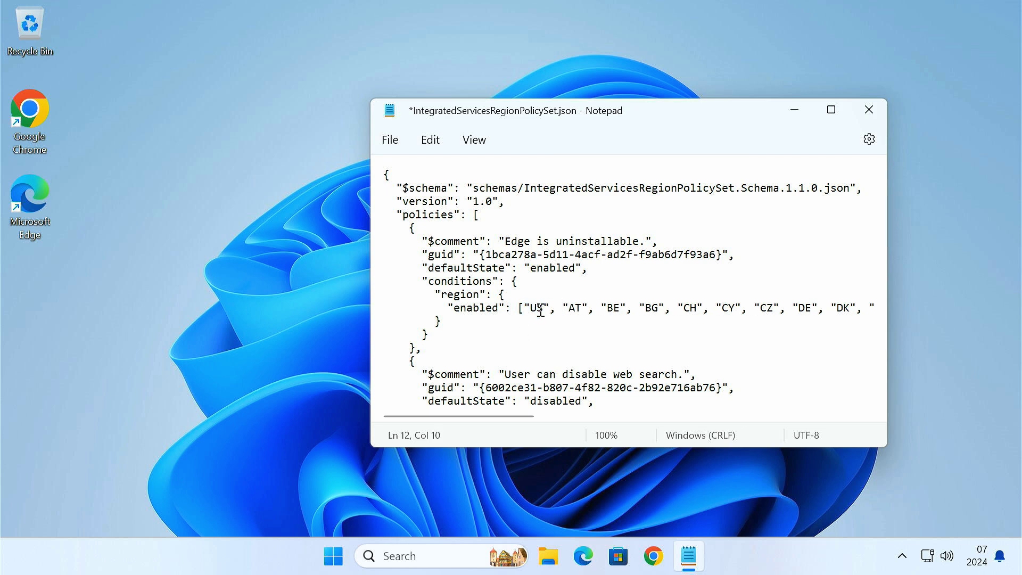
- Save IntegratedServicesRegionPolicySet.json and close Notepad
click(390, 140)
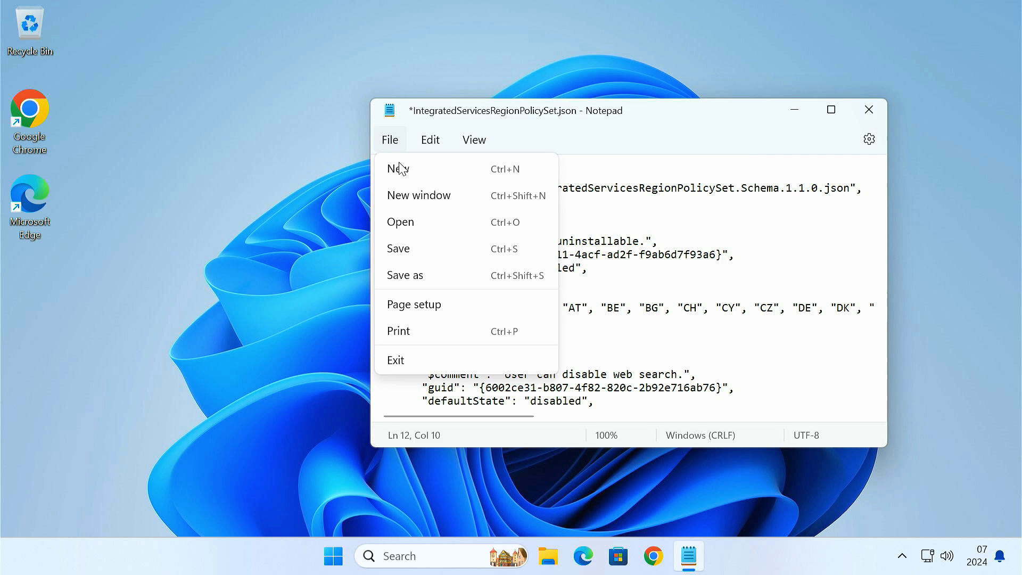
click(429, 253)
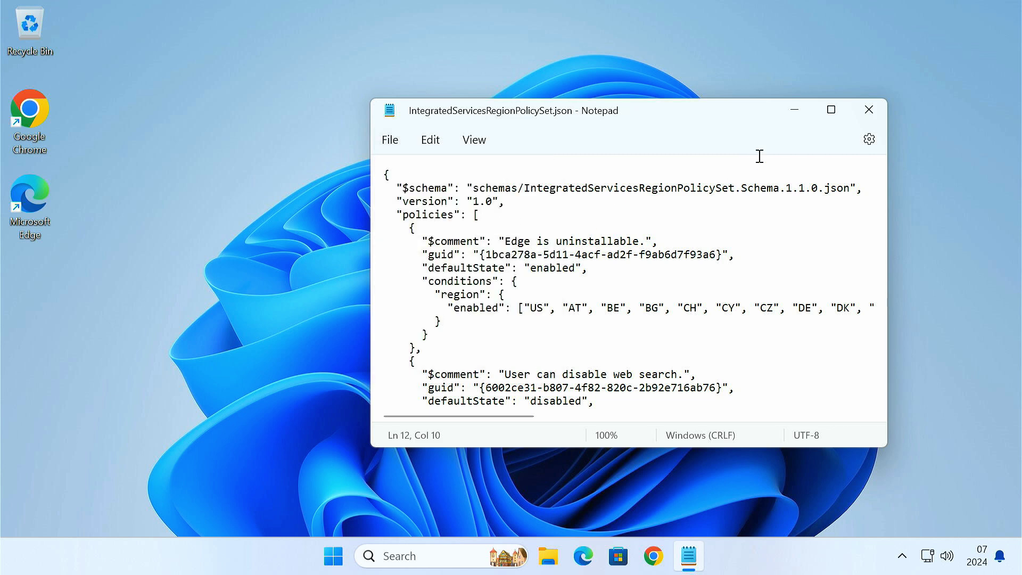
click(869, 109)
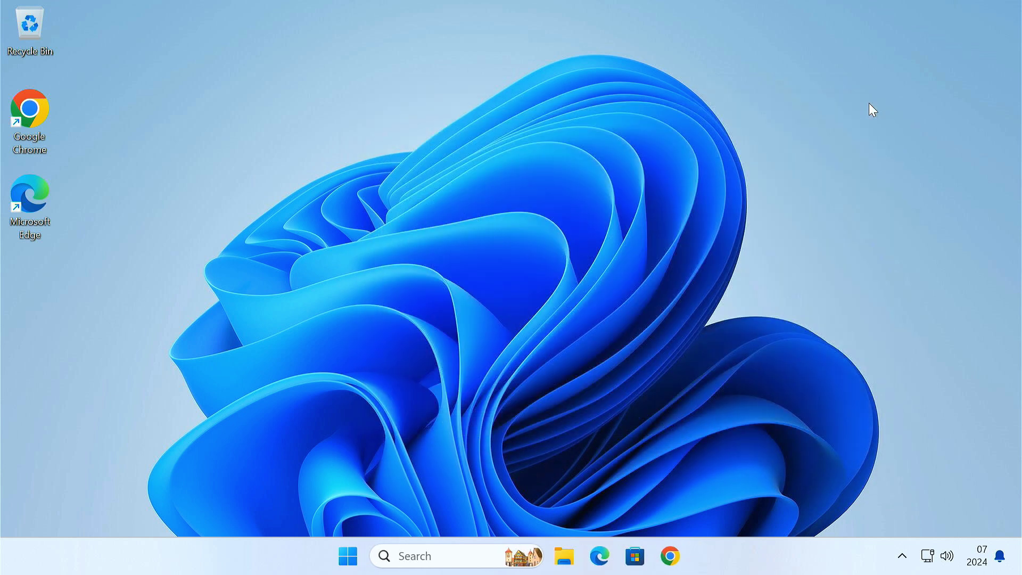
- Restart Windows, sign in with the PIN, and confirm Microsoft Edge still launches before closing it
click(356, 549)
click(723, 505)
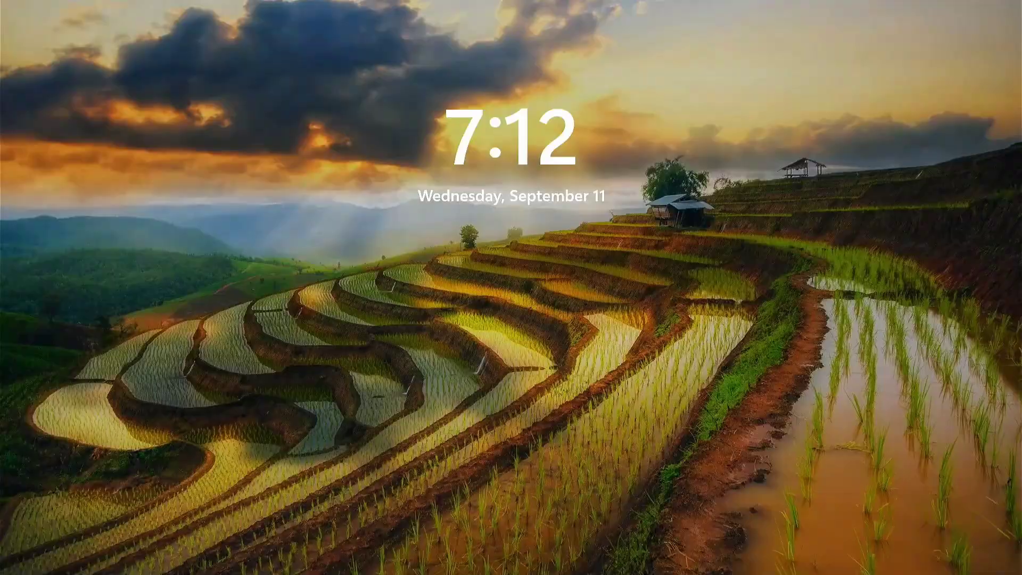
text(********)
key(Return)
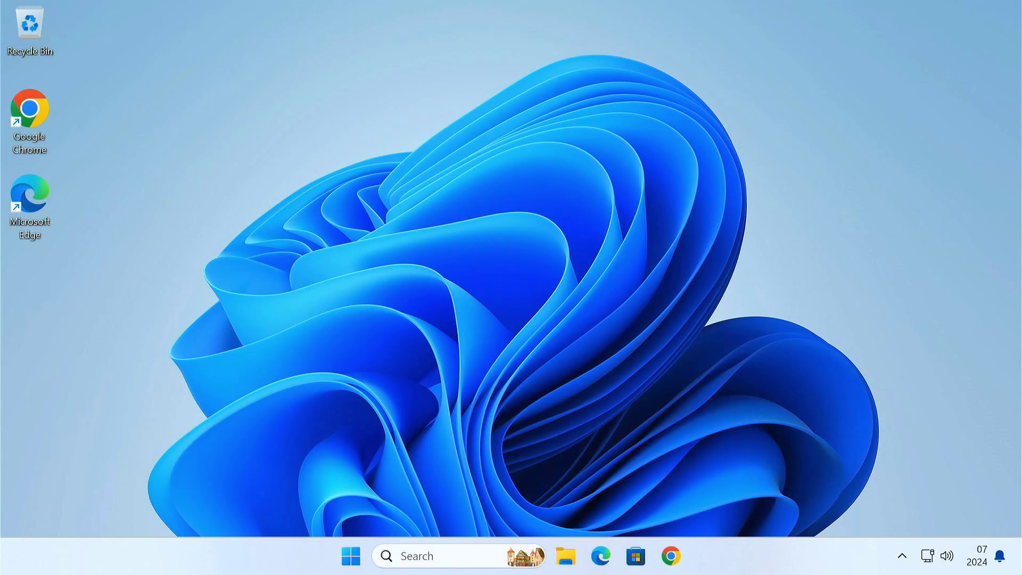
click(599, 569)
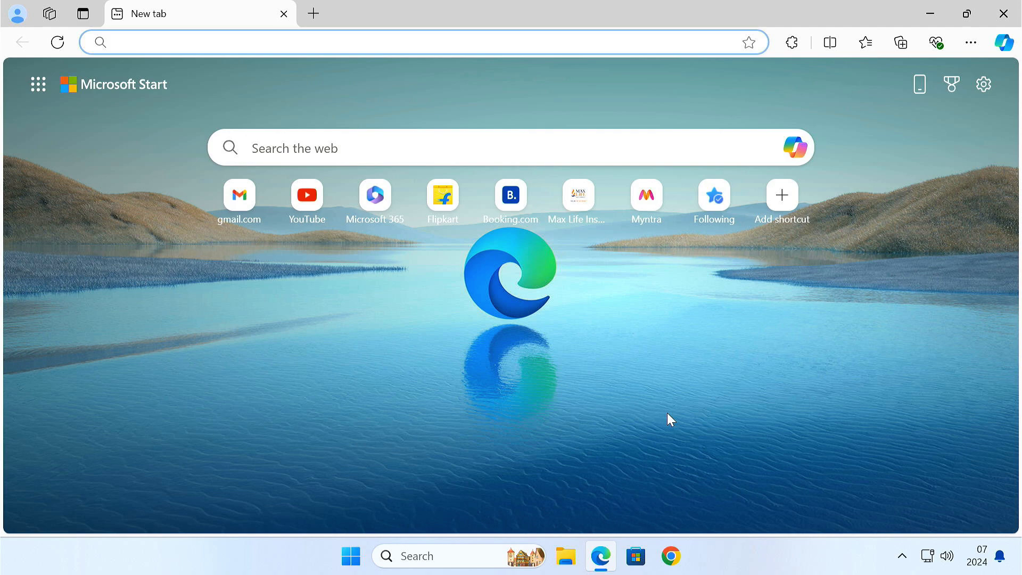
click(999, 17)
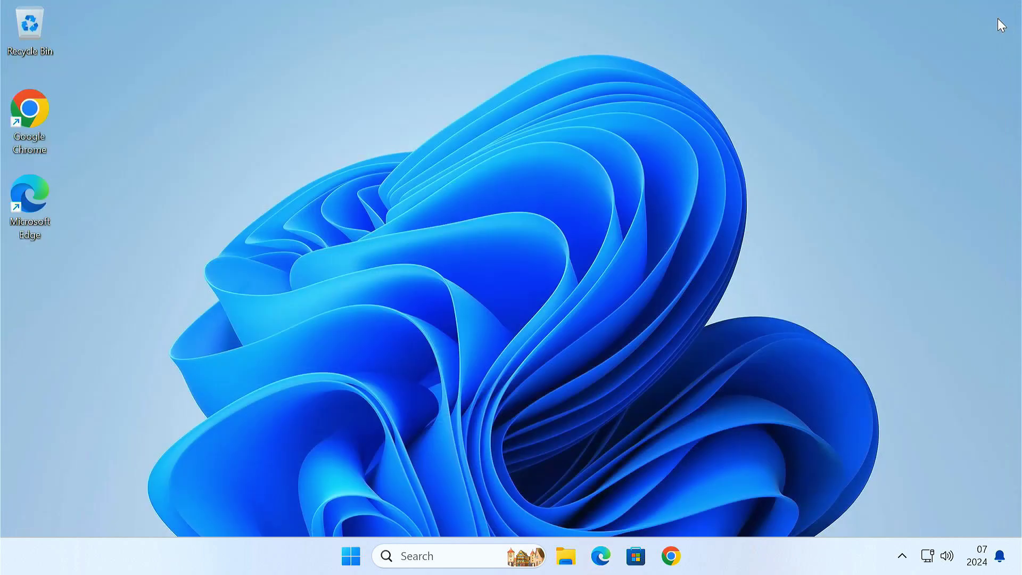
- Open Settings > Apps > Installed apps and scroll to Microsoft Edge 128.0.2739.67
click(356, 554)
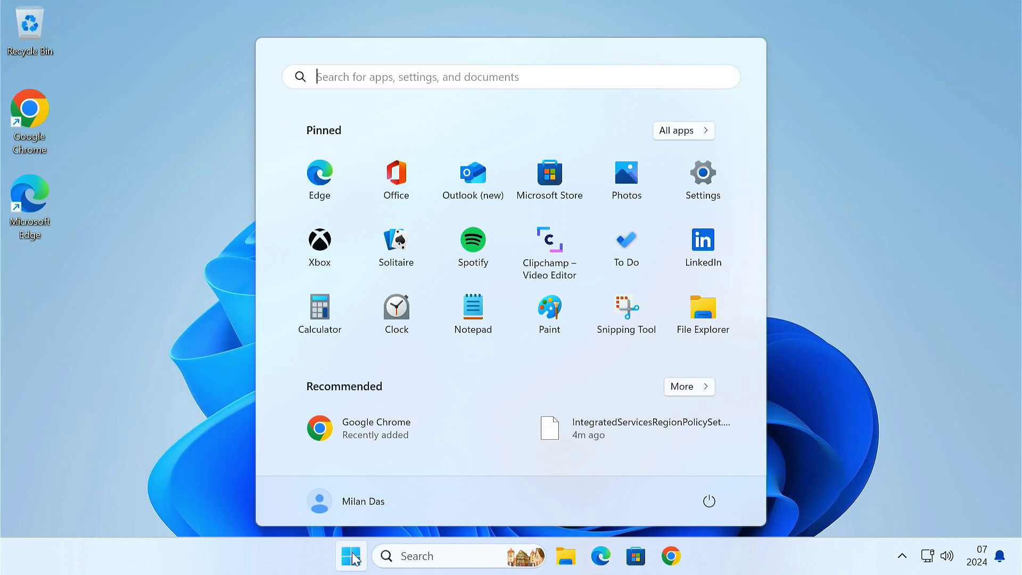
click(703, 181)
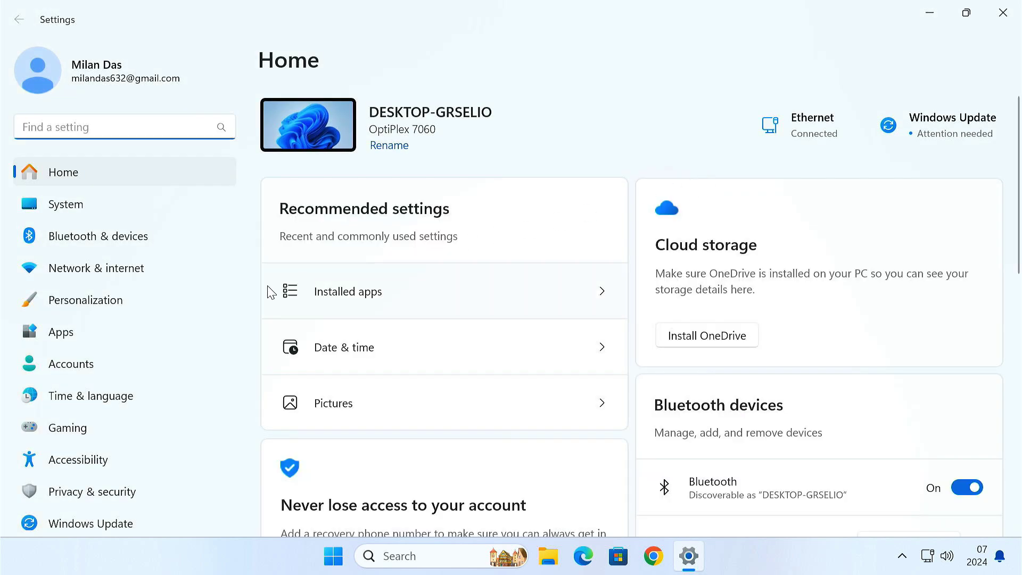
click(108, 338)
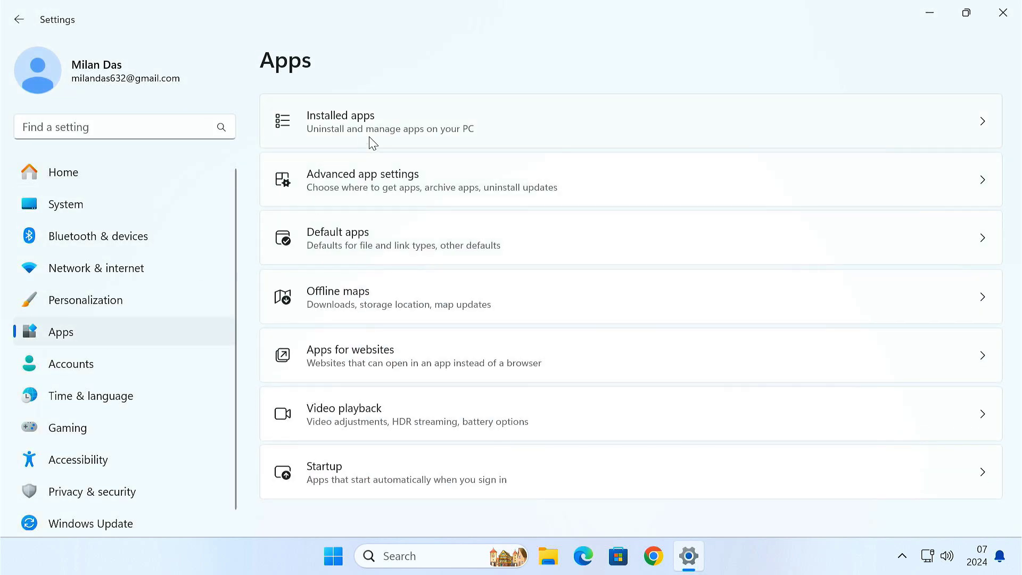
click(382, 130)
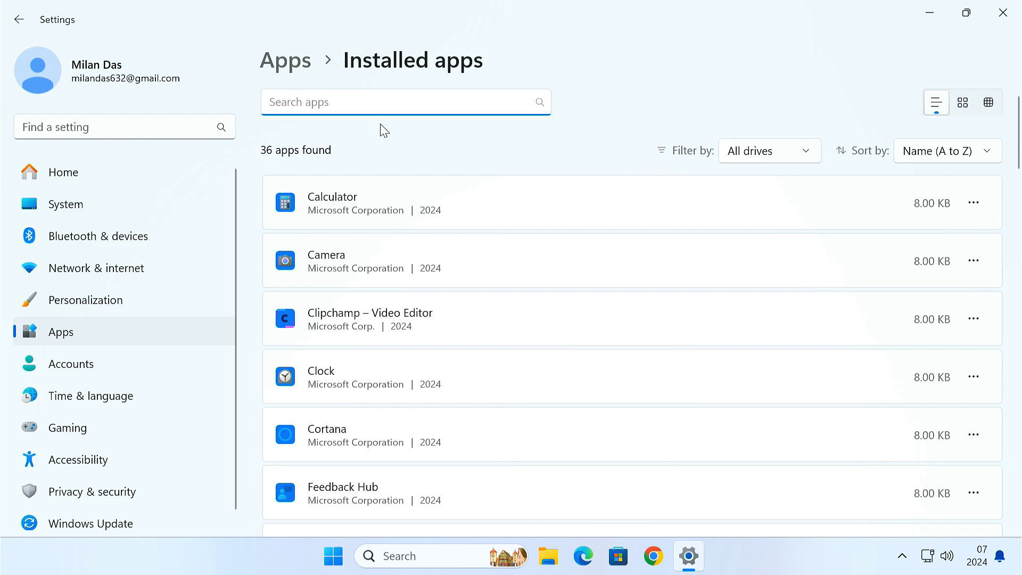
scroll(619, 337, down, 5)
scroll(619, 338, down, 5)
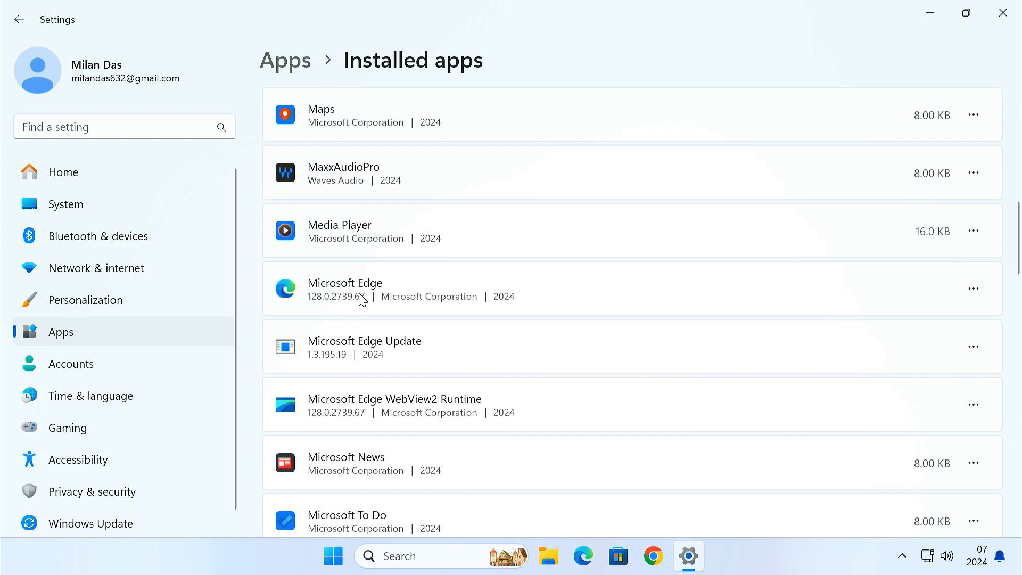
- Start uninstalling Microsoft Edge from Installed apps, dismissing the permission prompt
click(972, 290)
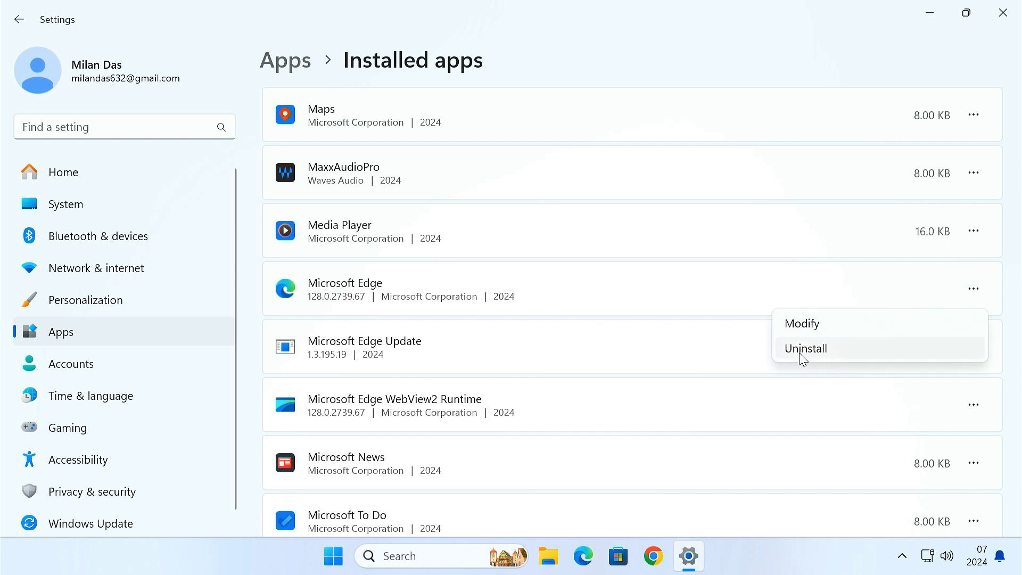
click(834, 356)
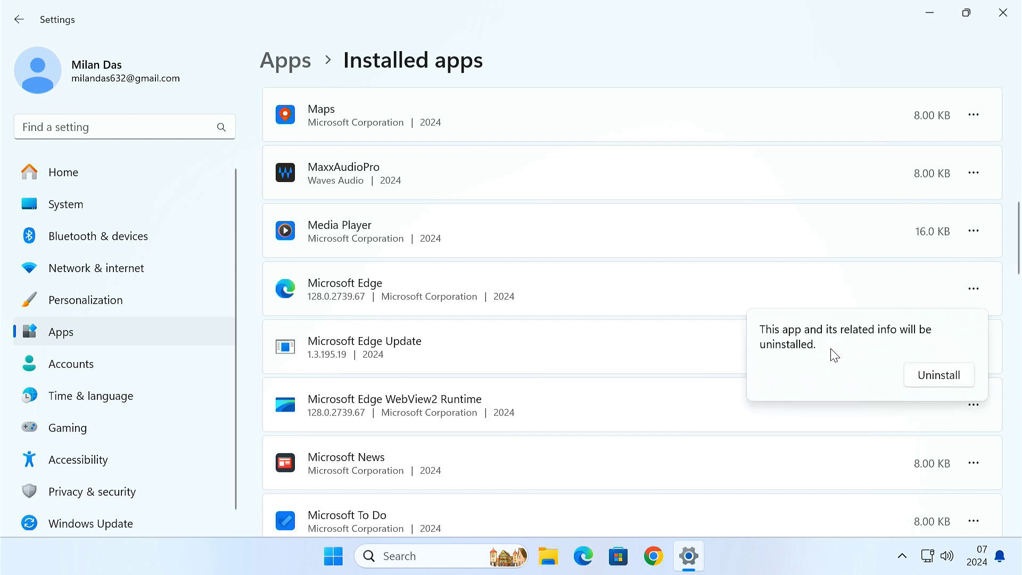
click(954, 378)
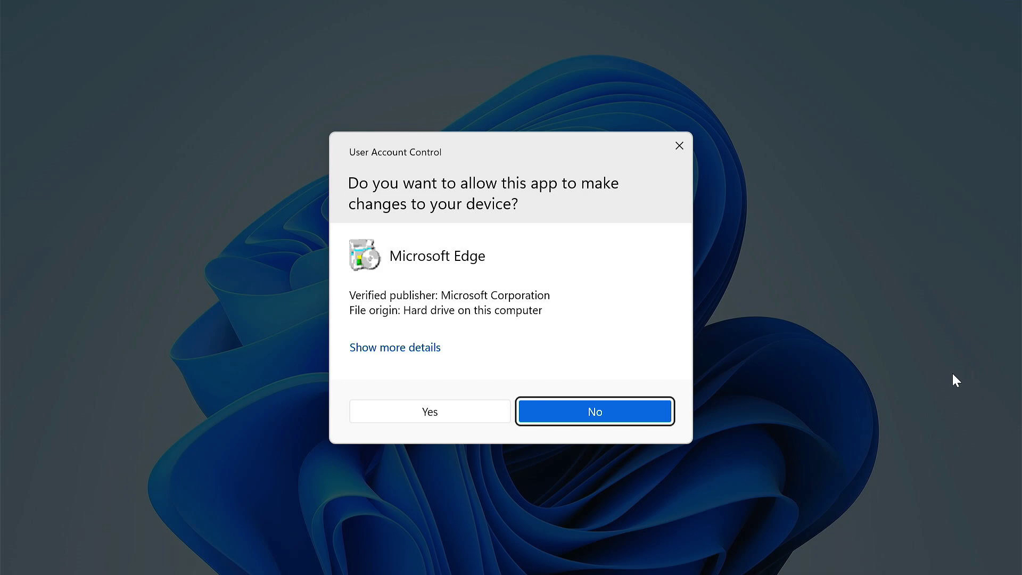
click(471, 420)
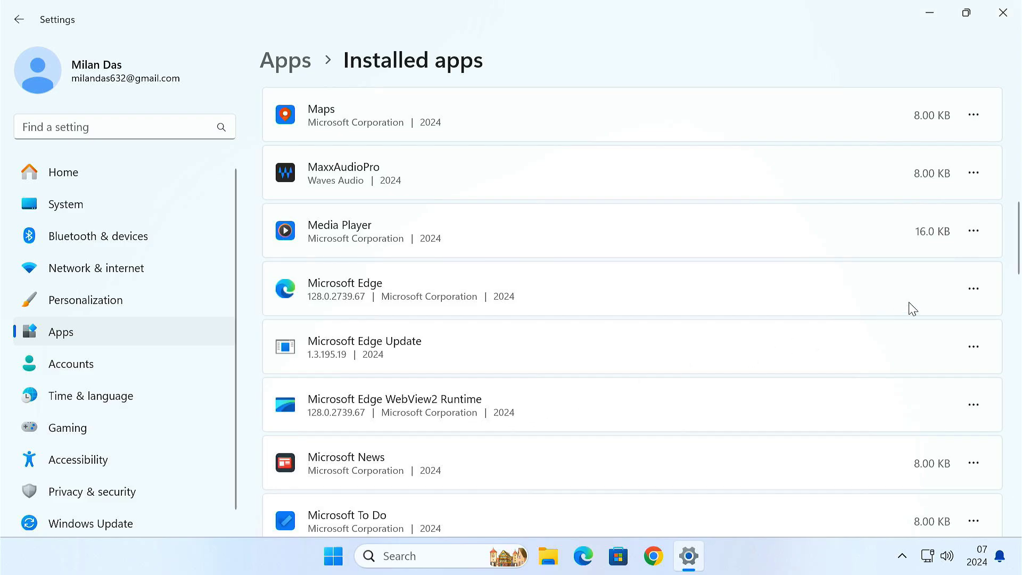
- Uninstall Microsoft Edge again, confirm complete removal, and close Settings
click(971, 291)
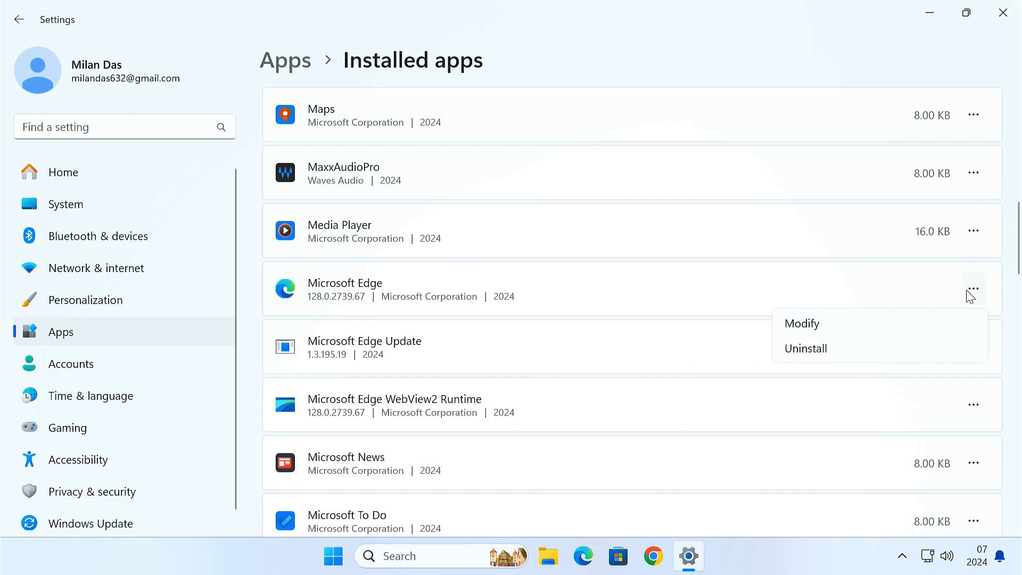
click(820, 349)
click(949, 375)
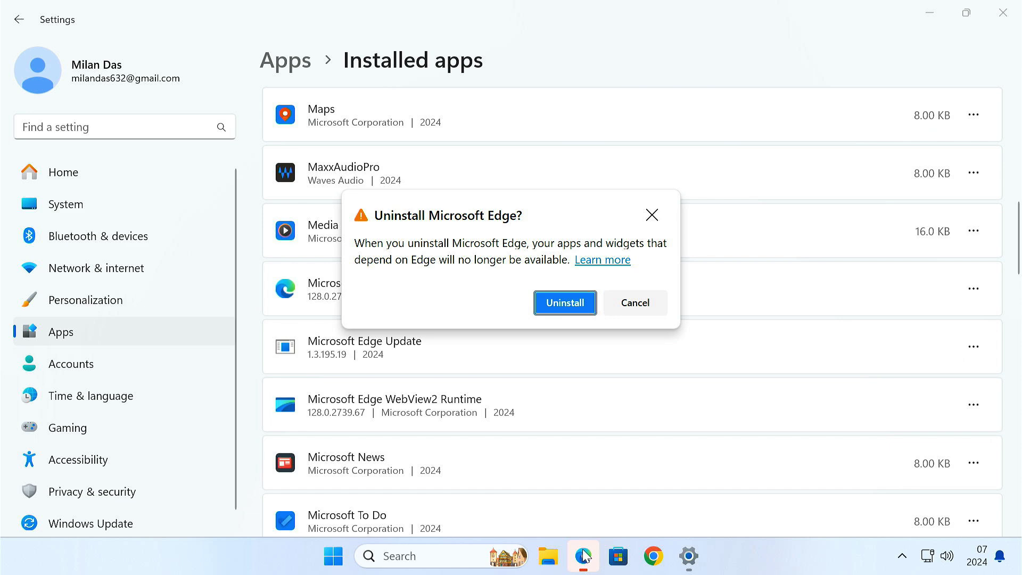
click(567, 302)
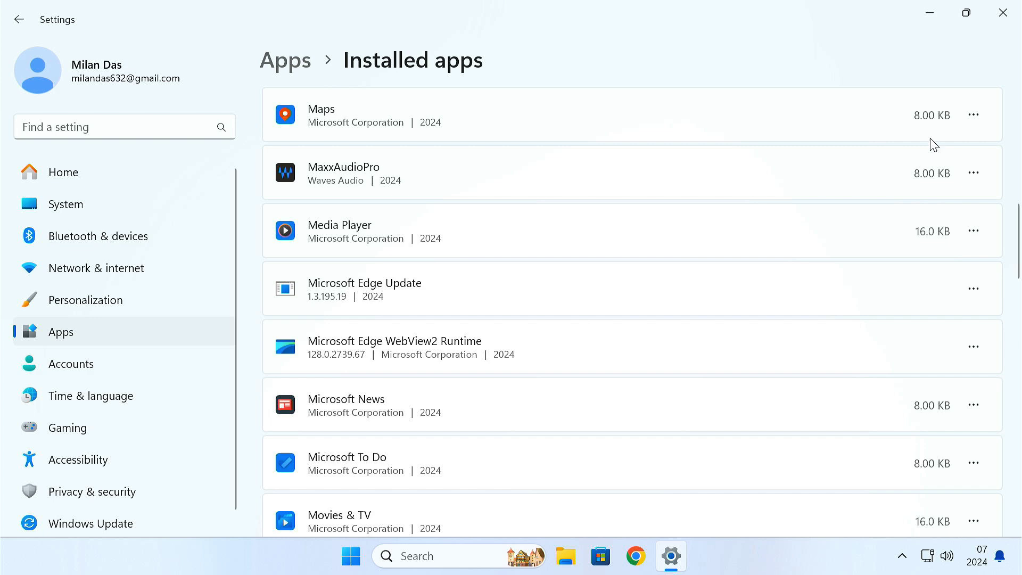
click(1003, 12)
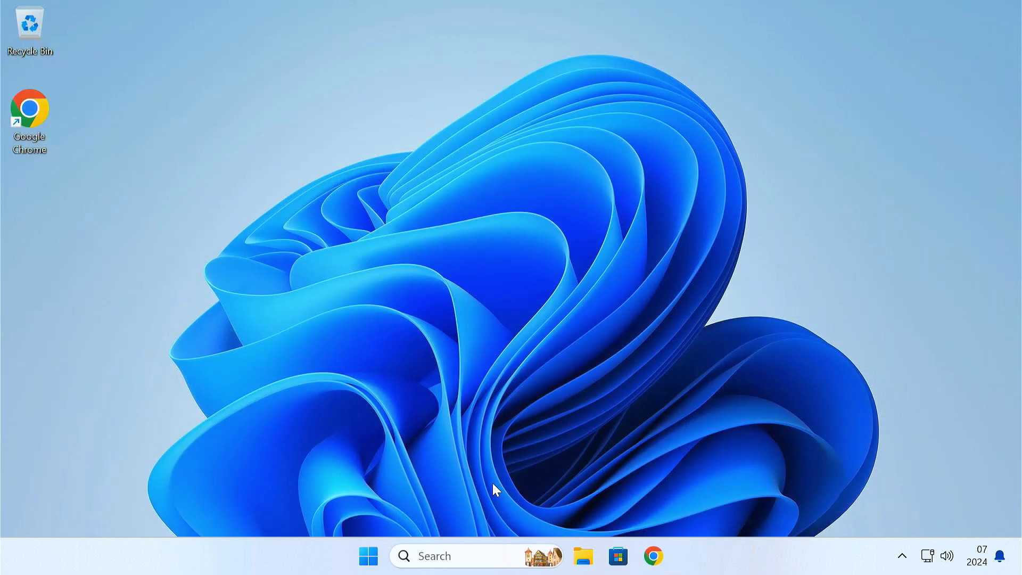
click(438, 554)
text(m)
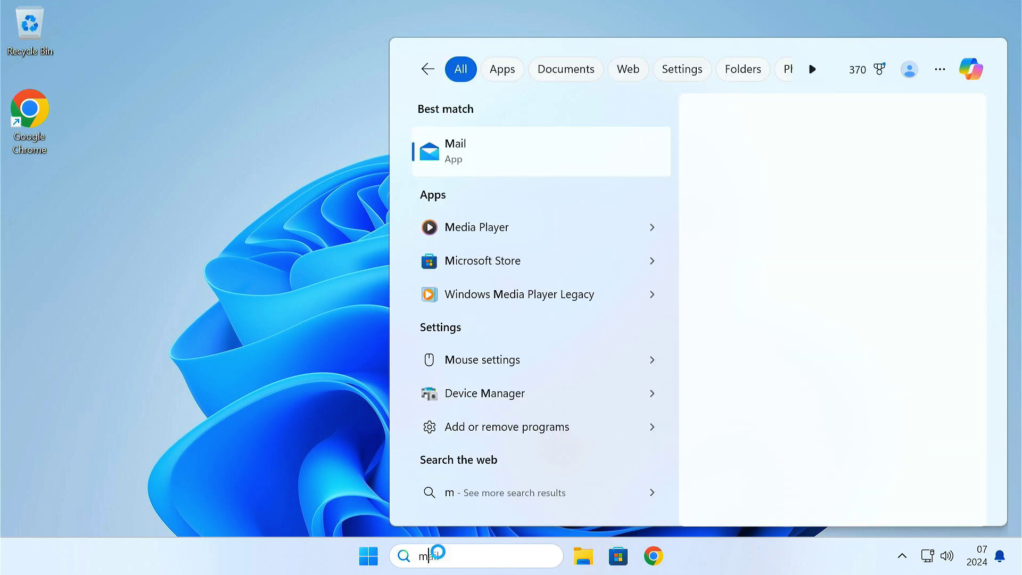
text(icrosoft edge)
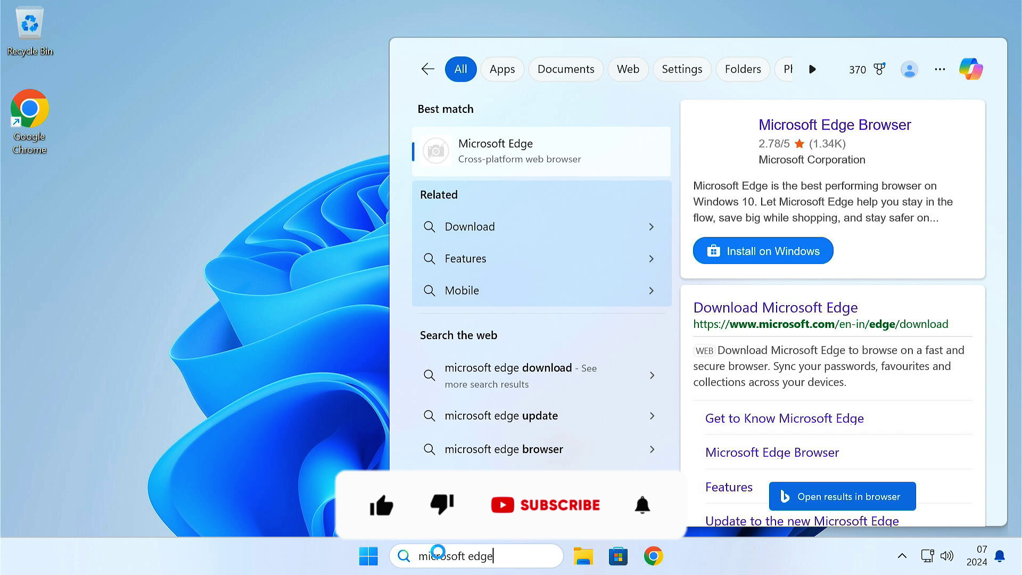
click(357, 268)
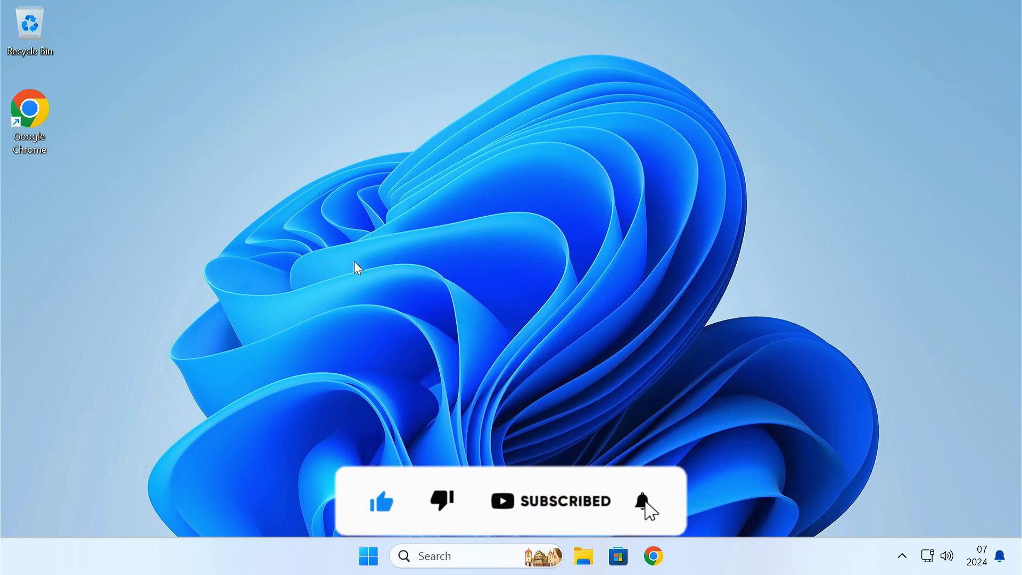